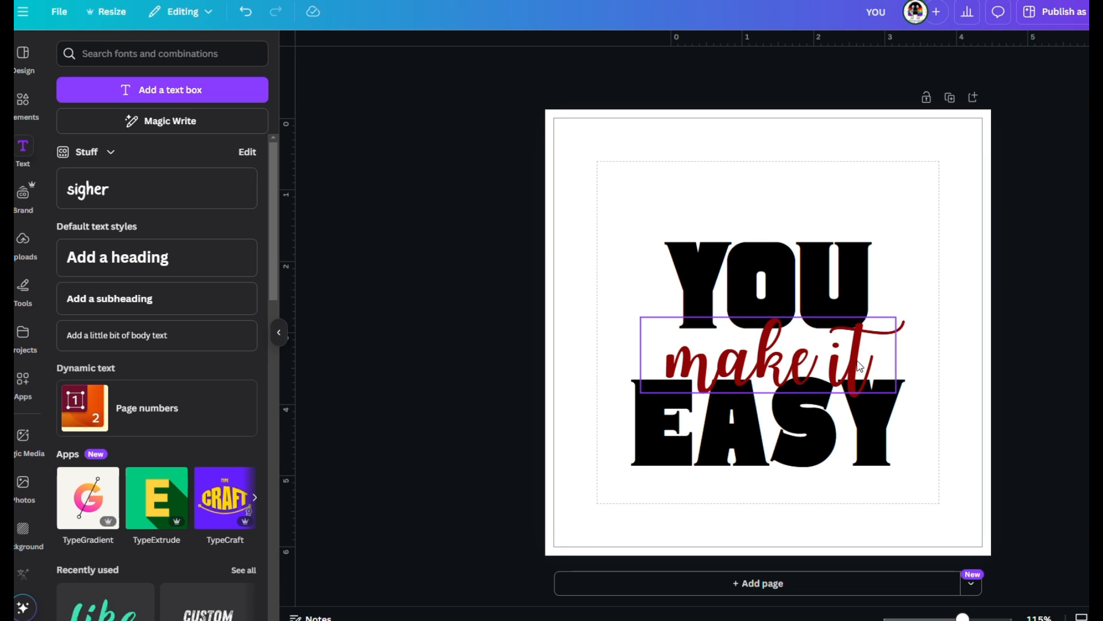
Give the "make it" text a white outline with thickness 25 and enlarge it to about font size 71.1.
{"action": "left_click", "coordinate": [859, 366]}
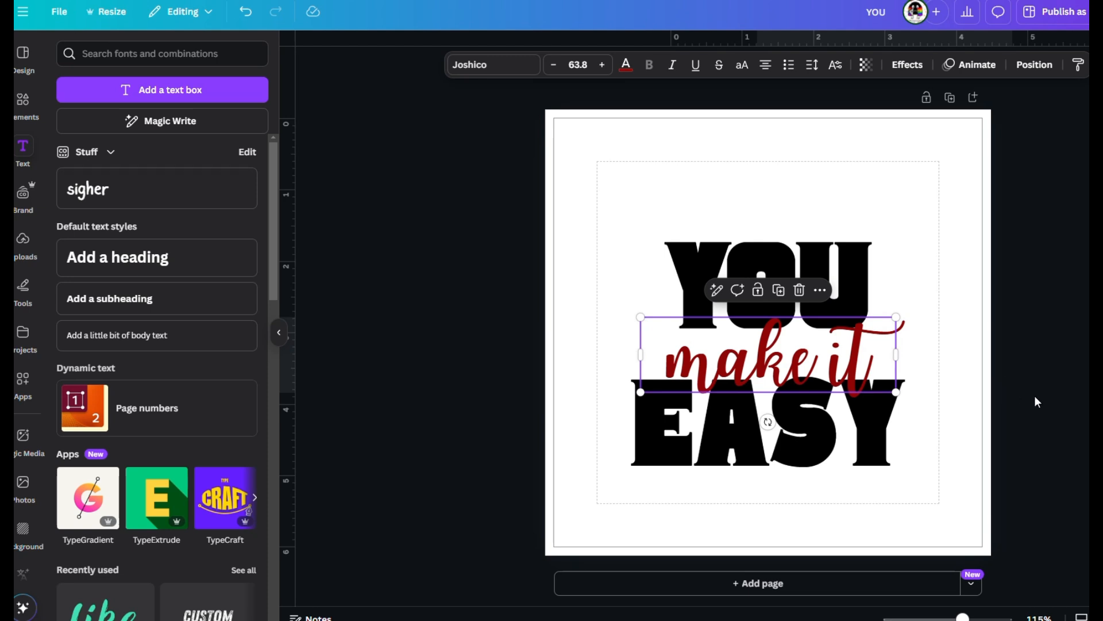
{"action": "left_click", "coordinate": [900, 73]}
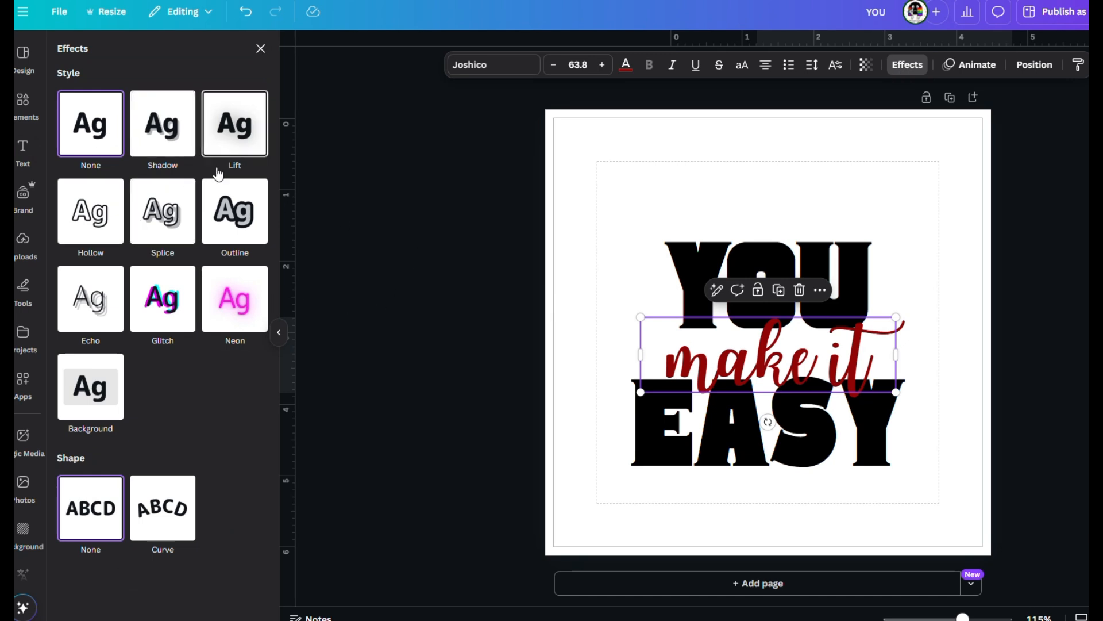
{"action": "left_click", "coordinate": [234, 210]}
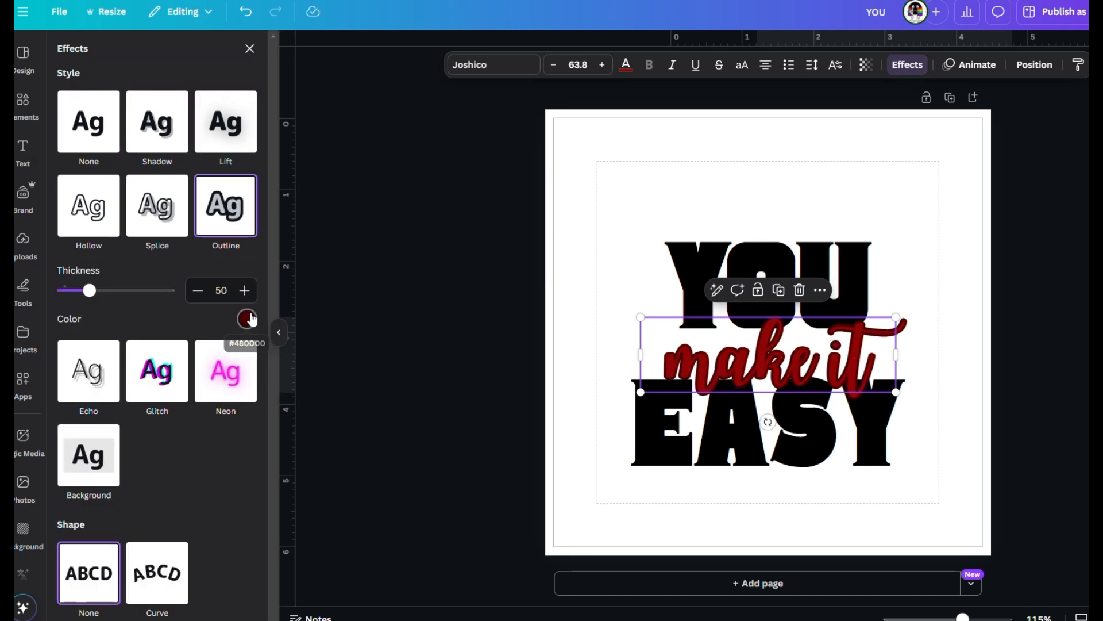
{"action": "left_click", "coordinate": [252, 319]}
{"action": "left_click", "coordinate": [192, 384]}
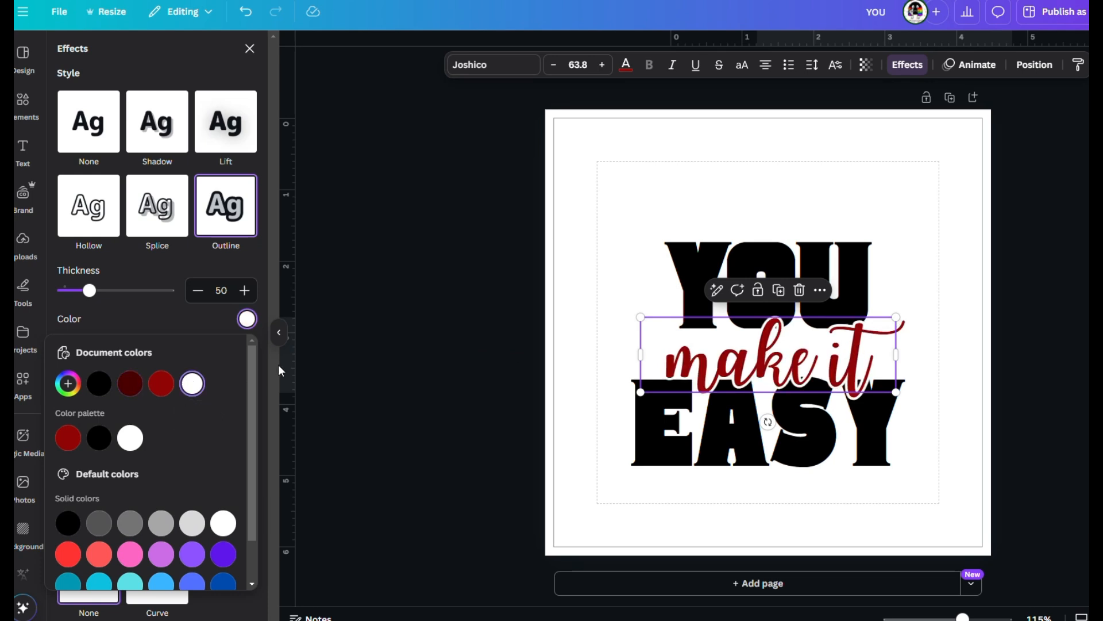
{"action": "mouse_move", "coordinate": [89, 291]}
{"action": "left_mouse_down"}
{"action": "mouse_move", "coordinate": [144, 301]}
{"action": "mouse_move", "coordinate": [77, 304]}
{"action": "left_mouse_up"}
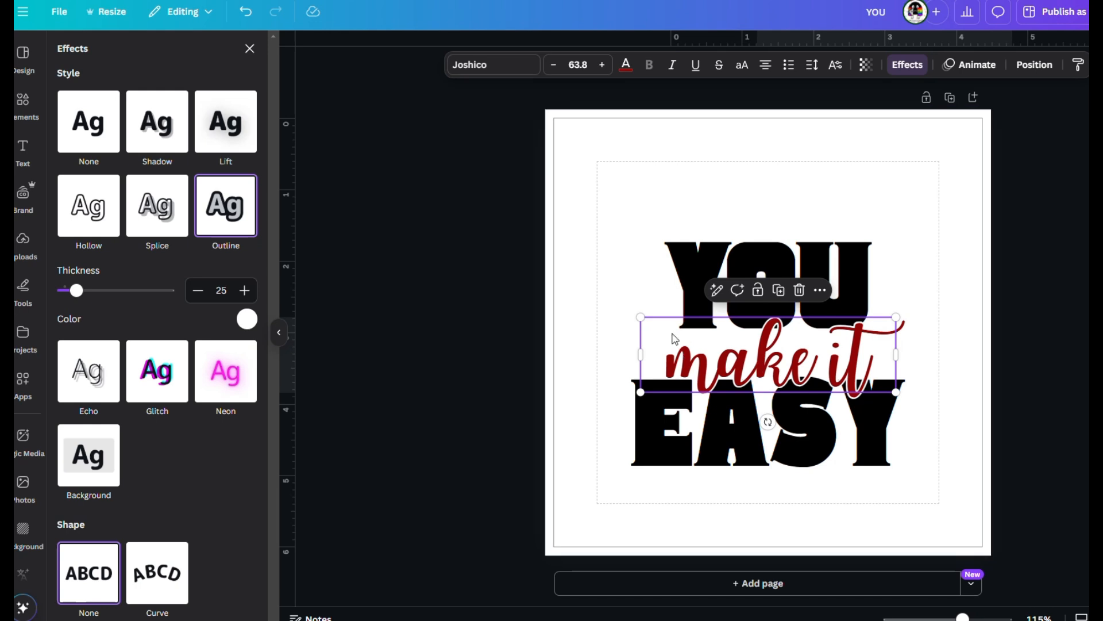
{"action": "left_click_drag", "start_coordinate": [640, 316], "coordinate": [621, 308]}
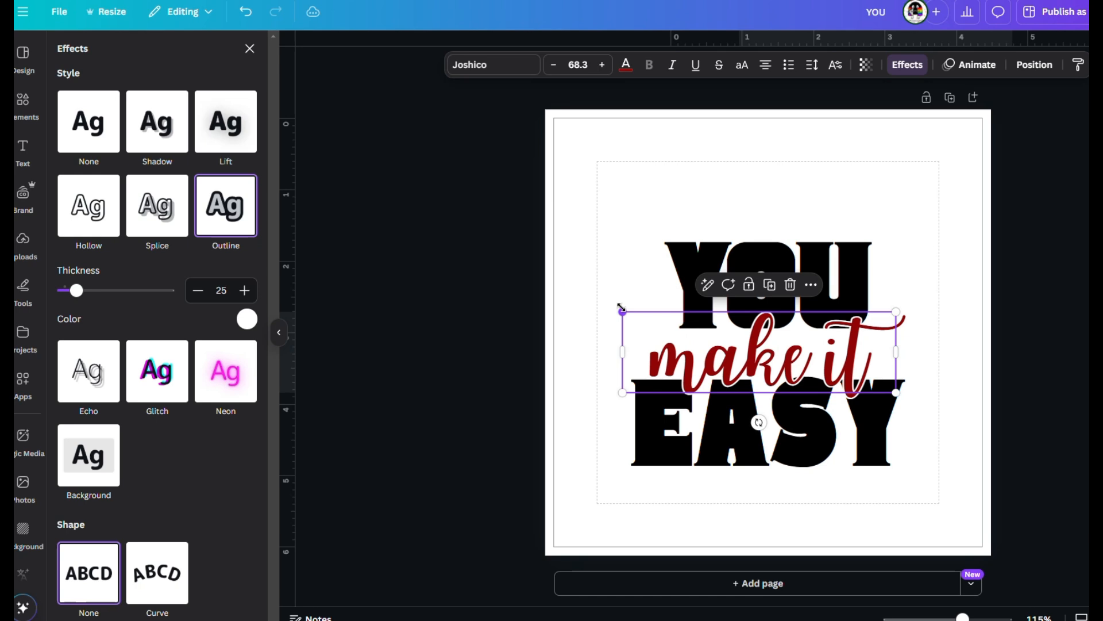
{"action": "left_click_drag", "start_coordinate": [896, 393], "coordinate": [865, 377]}
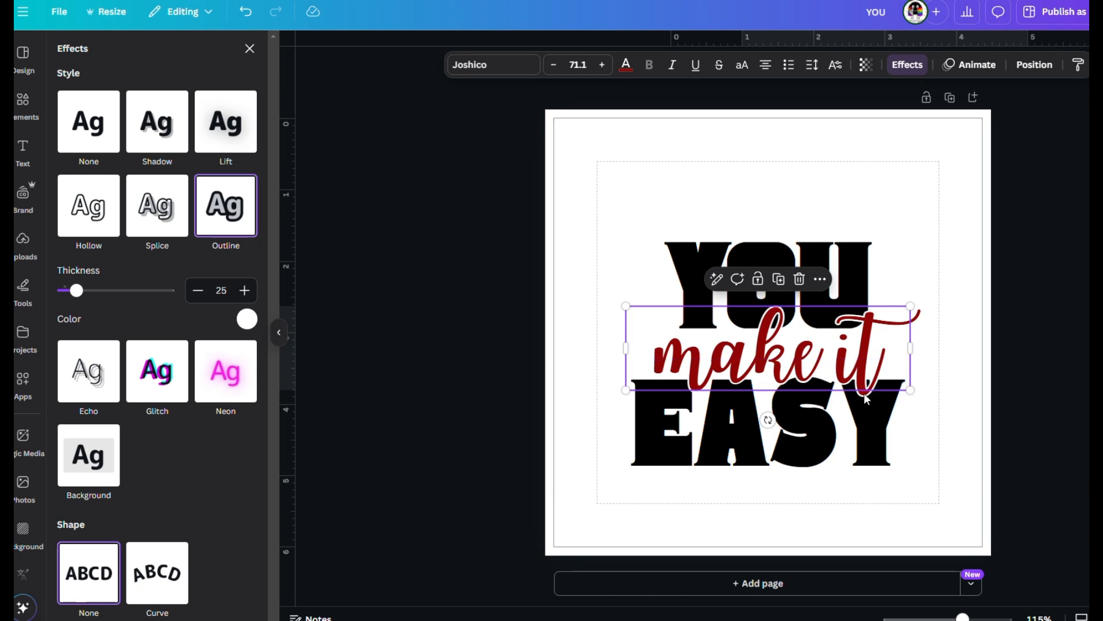
Change the word EASY to the Sergio Trendy font from the "thick" font search and move it up closer to "make it".
{"action": "left_click", "coordinate": [885, 450]}
{"action": "left_click_drag", "start_coordinate": [885, 450], "coordinate": [882, 439]}
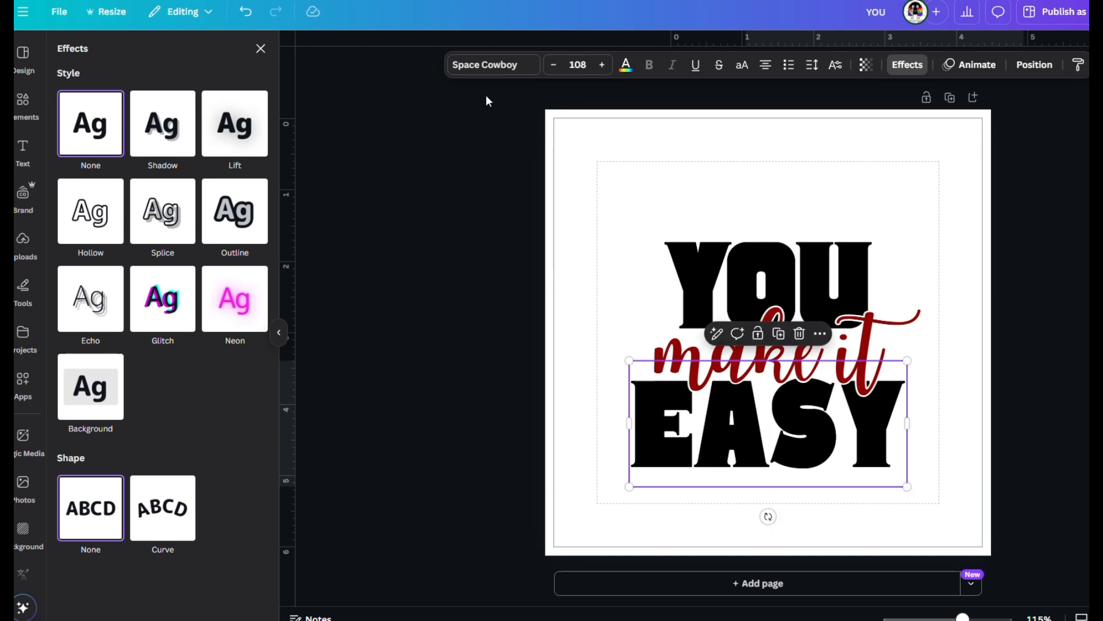
{"action": "left_click", "coordinate": [493, 73]}
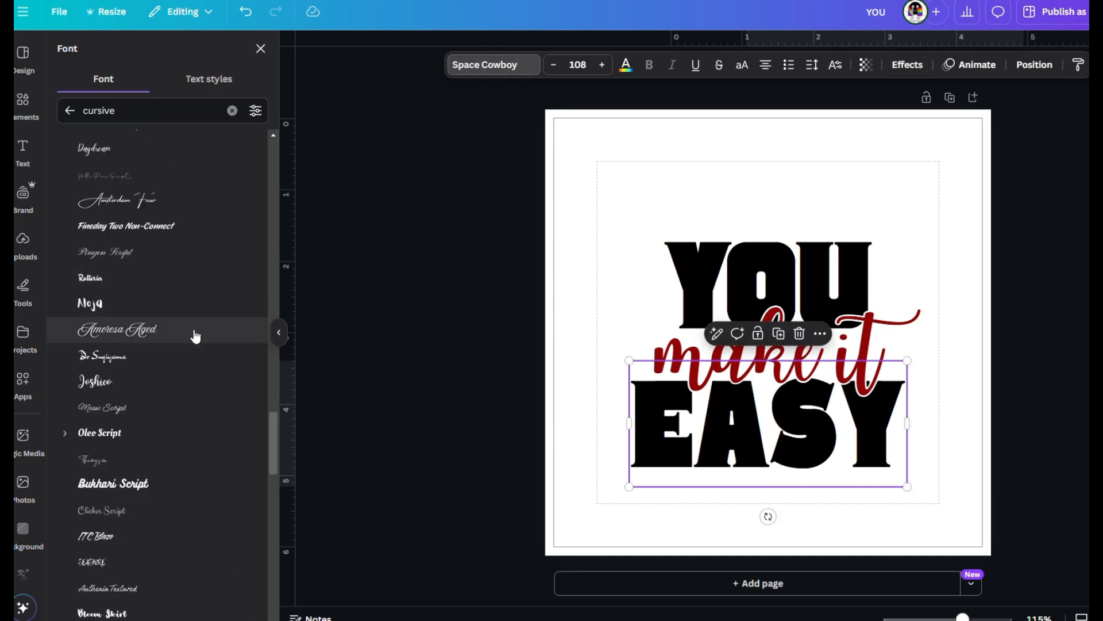
{"action": "scroll", "coordinate": [169, 437], "scroll_direction": "down", "scroll_amount": 5}
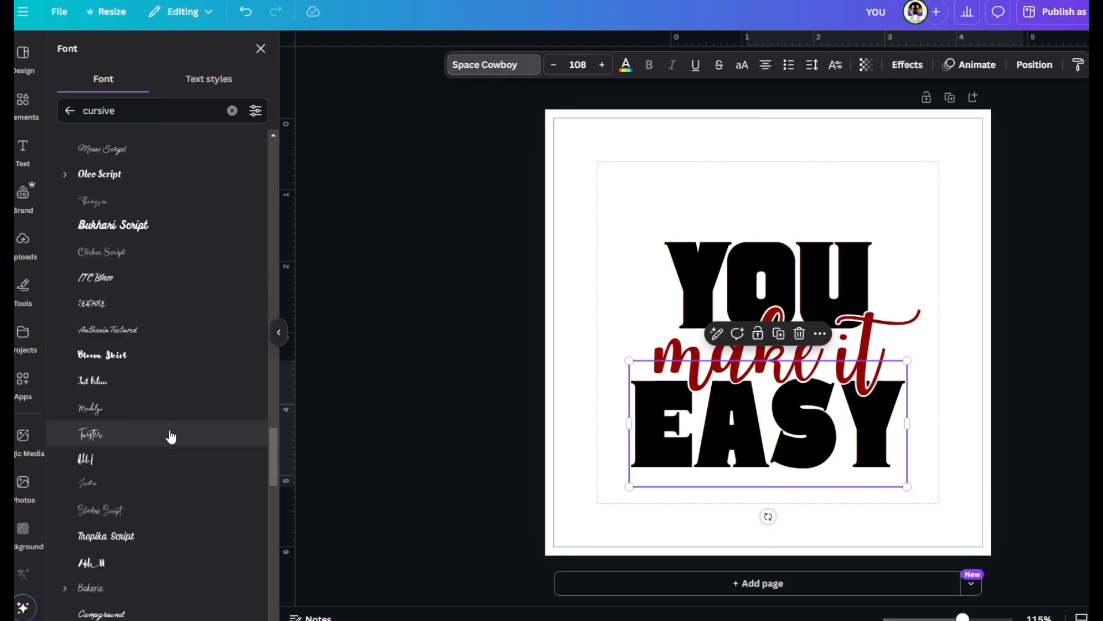
{"action": "left_click", "coordinate": [233, 111]}
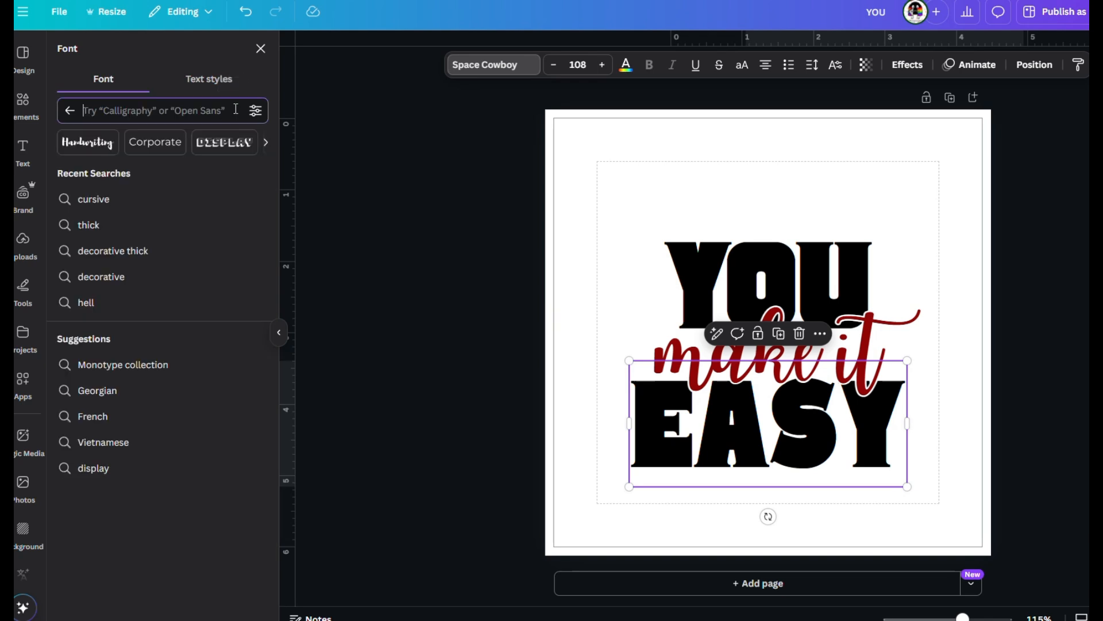
{"action": "left_click", "coordinate": [92, 224]}
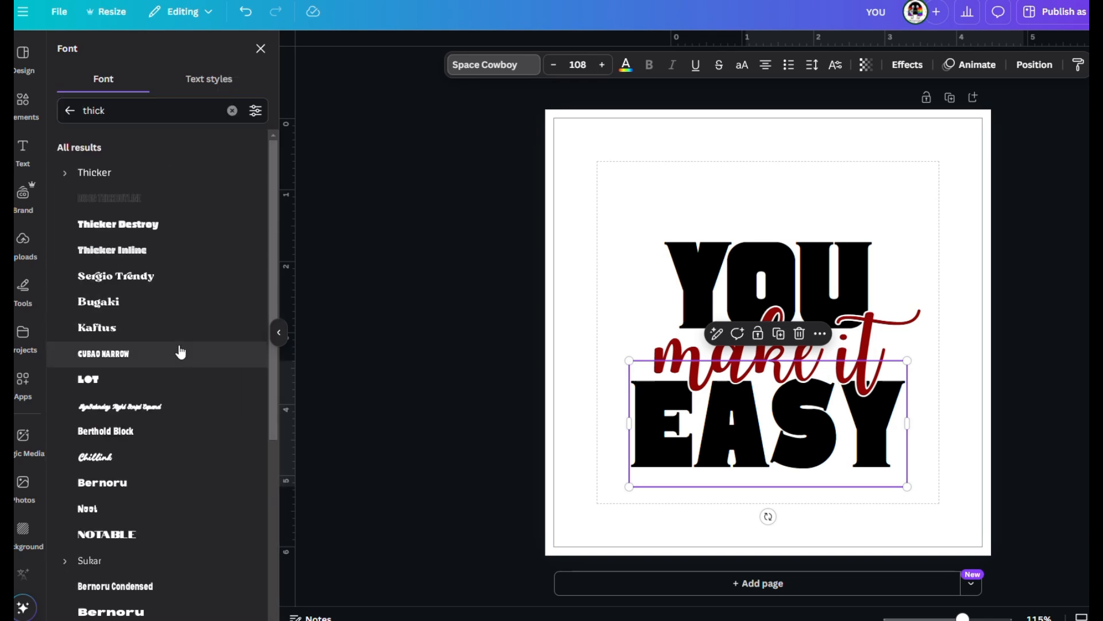
{"action": "left_click", "coordinate": [158, 279]}
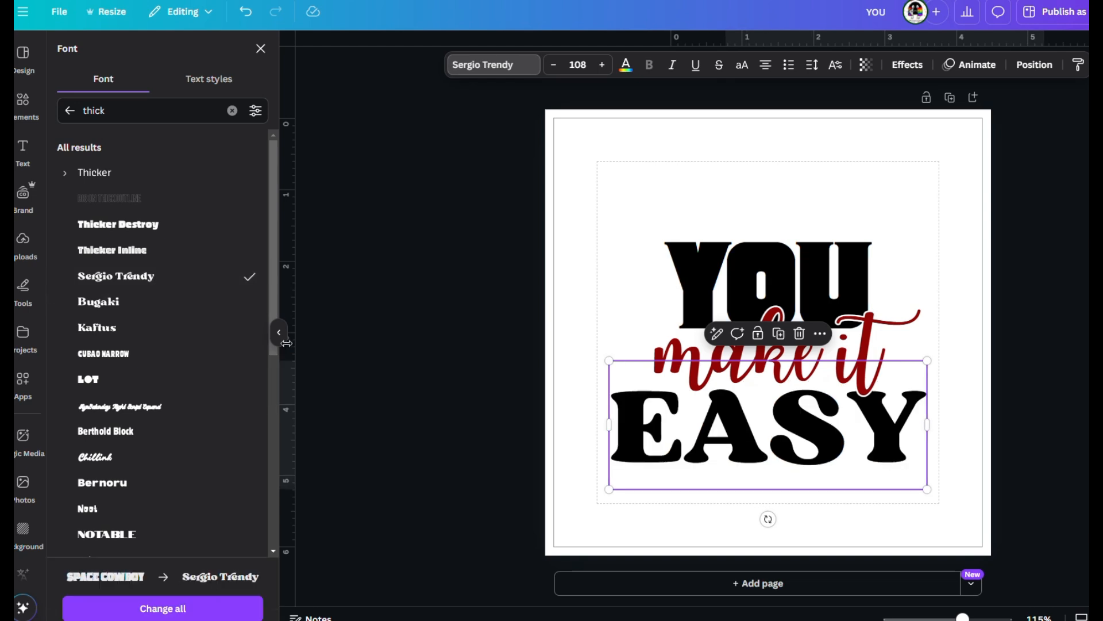
{"action": "left_click_drag", "start_coordinate": [796, 454], "coordinate": [798, 443]}
Change the word YOU to the Sergio Trendy font and nudge it down slightly towards "make it".
{"action": "left_click", "coordinate": [732, 273]}
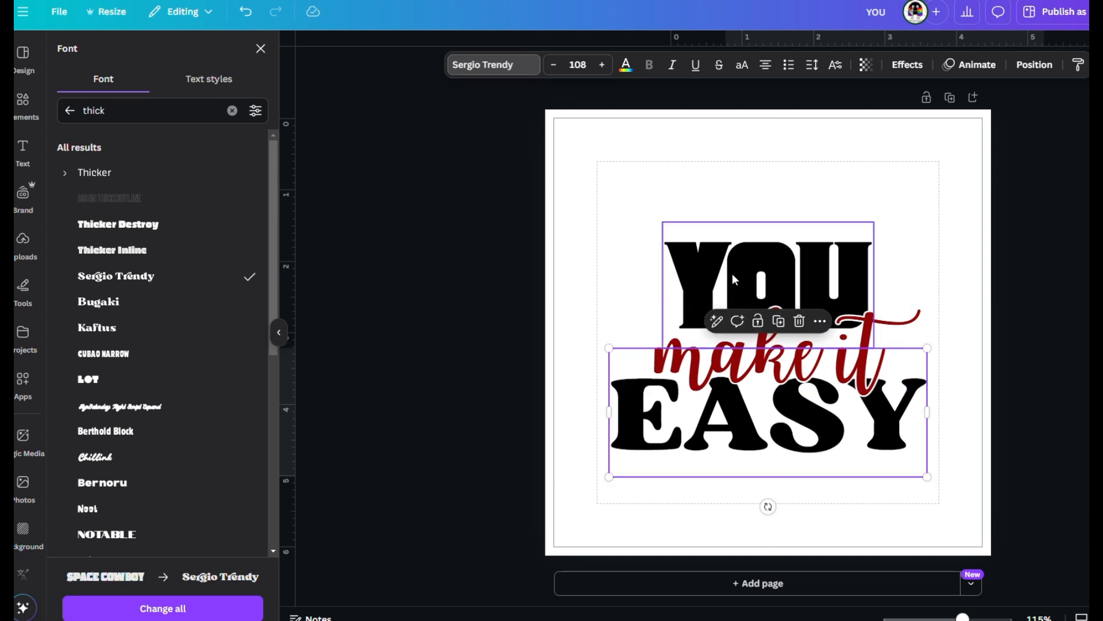
{"action": "left_click", "coordinate": [219, 279]}
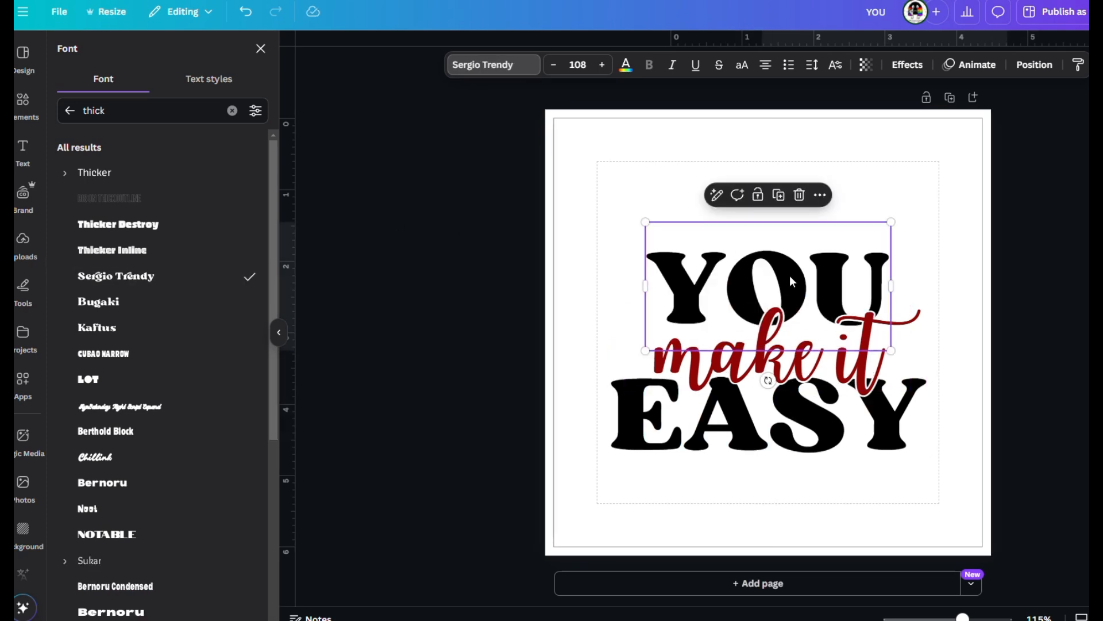
{"action": "left_click_drag", "start_coordinate": [793, 281], "coordinate": [791, 278]}
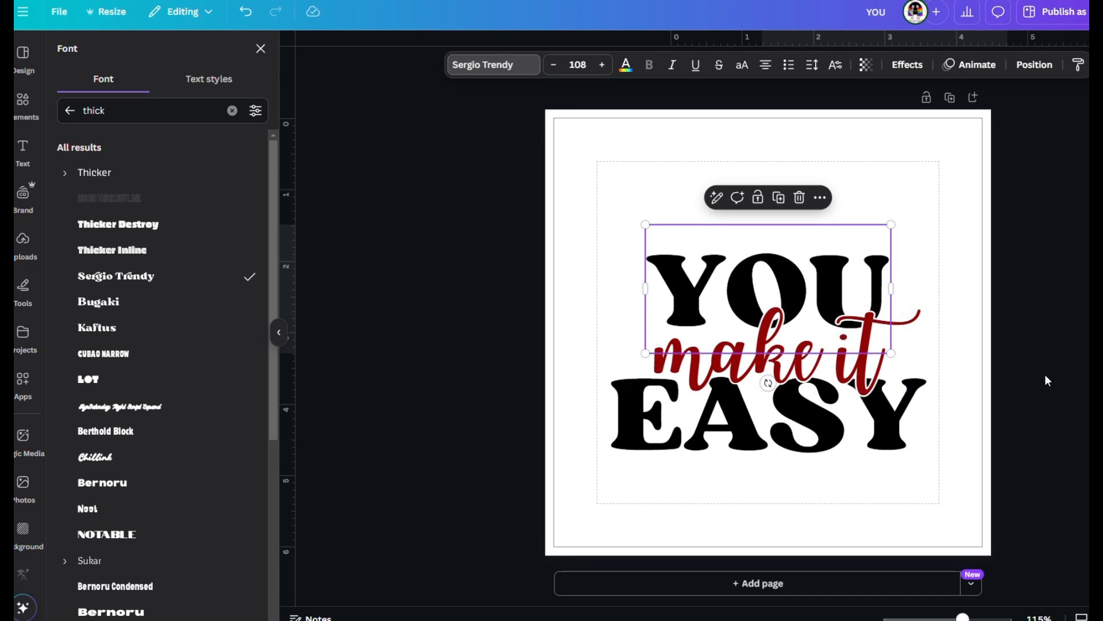
Enlarge all three text lines together so the design spans nearly the full width of the page.
{"action": "key", "text": "Escape"}
{"action": "left_click_drag", "start_coordinate": [513, 218], "coordinate": [962, 470]}
{"action": "left_click_drag", "start_coordinate": [610, 226], "coordinate": [559, 184]}
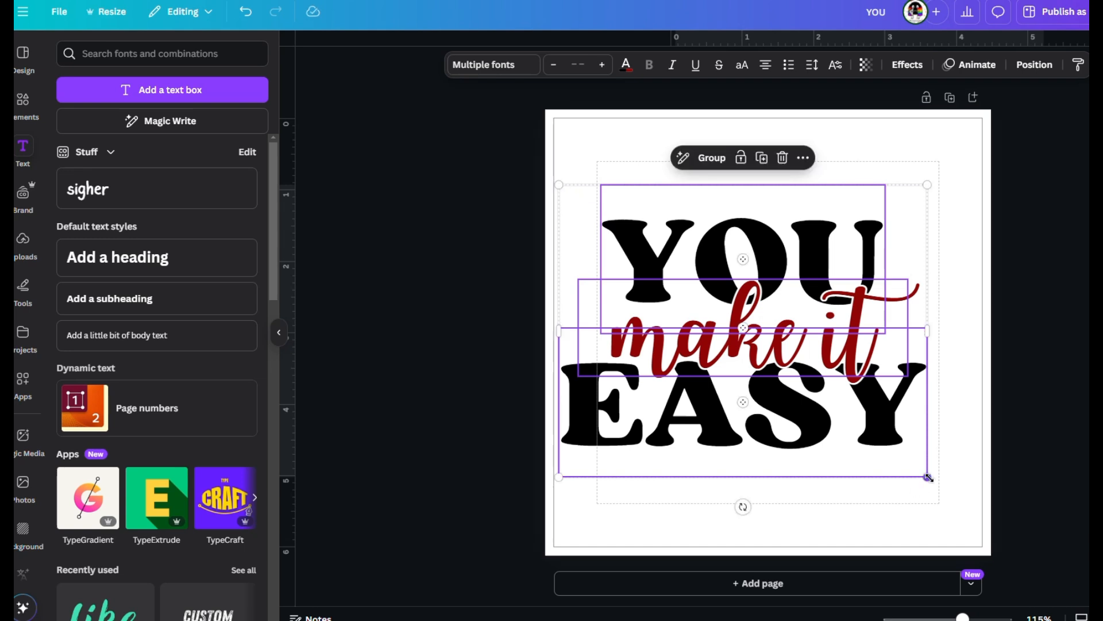
{"action": "left_click_drag", "start_coordinate": [927, 477], "coordinate": [985, 526]}
{"action": "left_click", "coordinate": [1034, 303]}
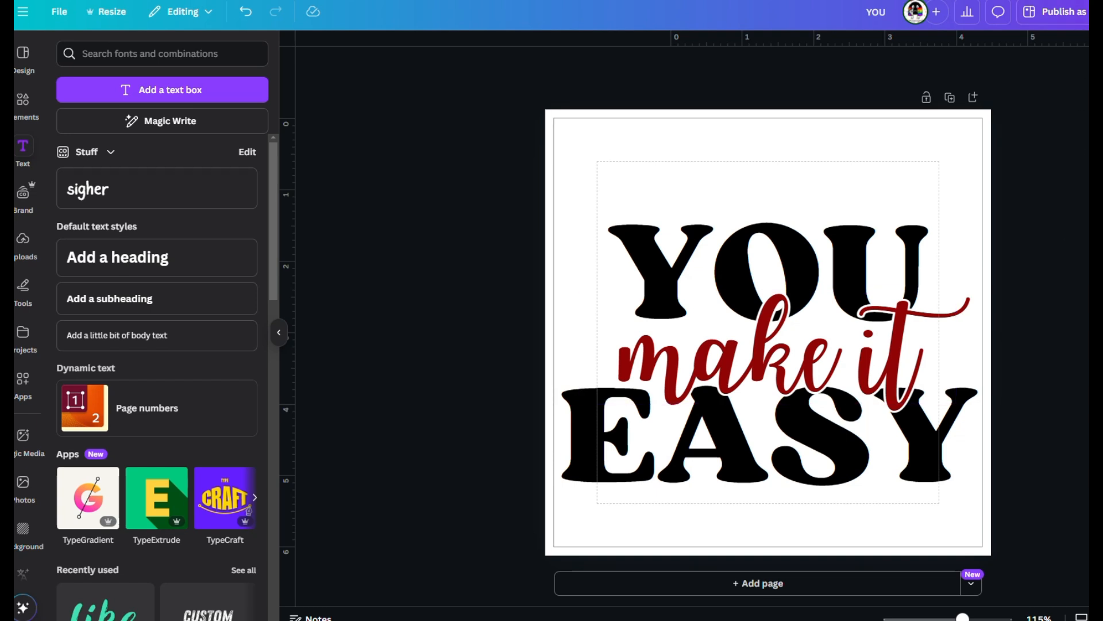
Download the design as a PNG with a transparent background, saving it as YOU in the Downloads folder.
{"action": "left_click", "coordinate": [1054, 12]}
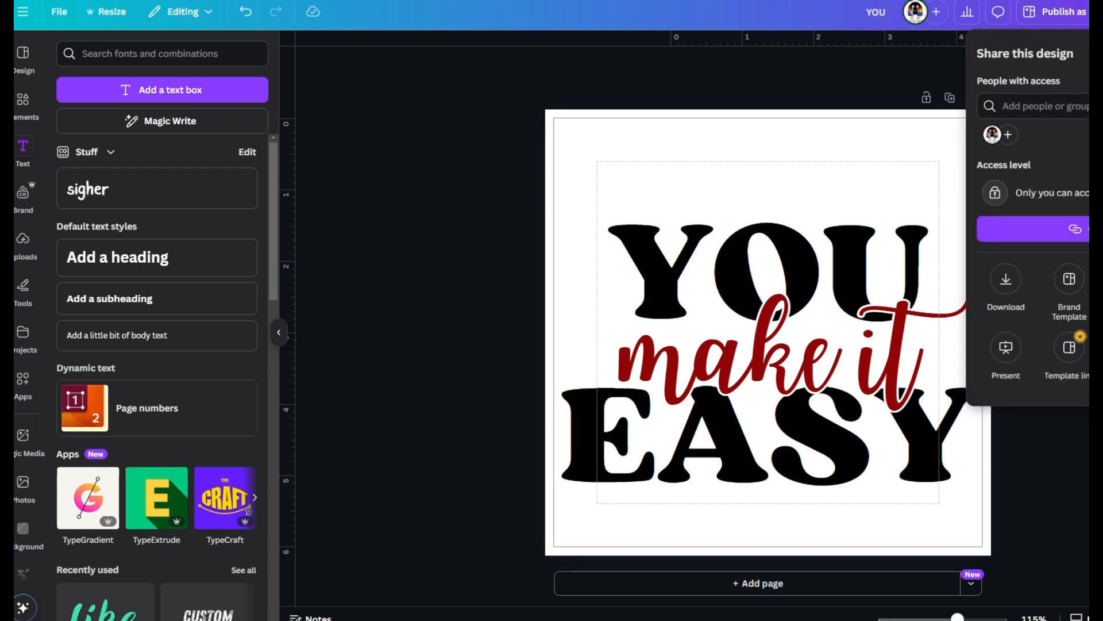
{"action": "left_click", "coordinate": [1005, 291]}
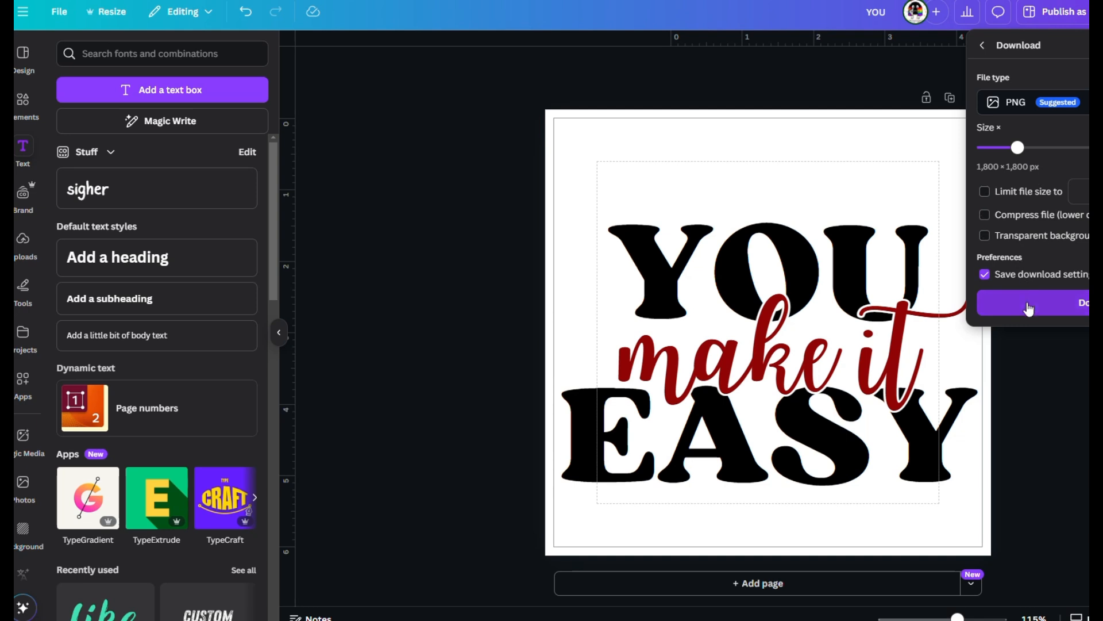
{"action": "left_click", "coordinate": [985, 237]}
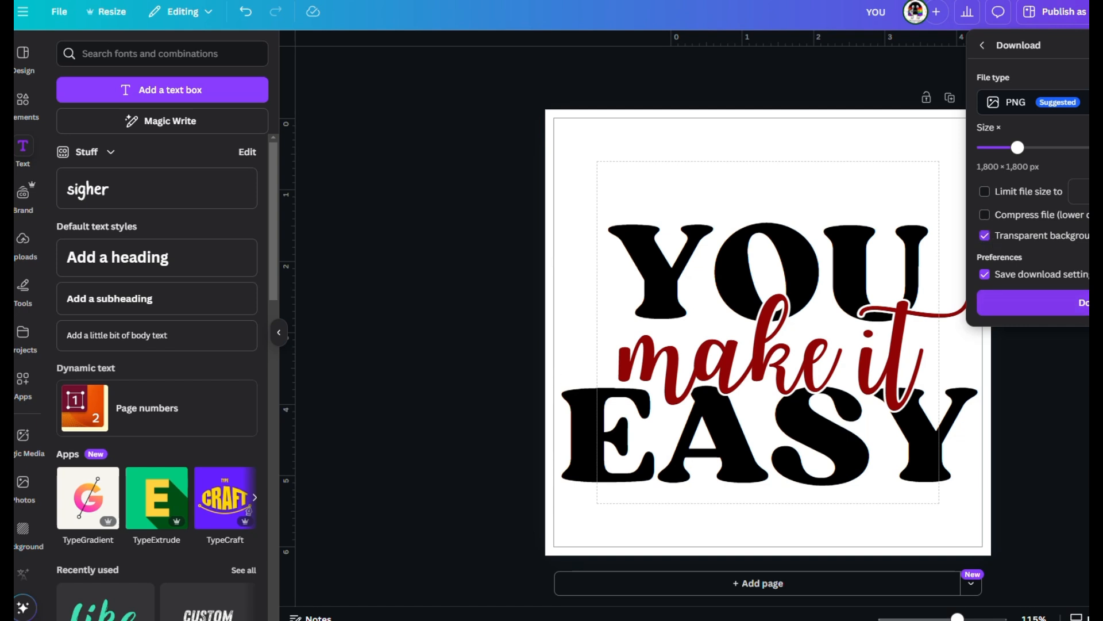
{"action": "left_click", "coordinate": [1071, 311]}
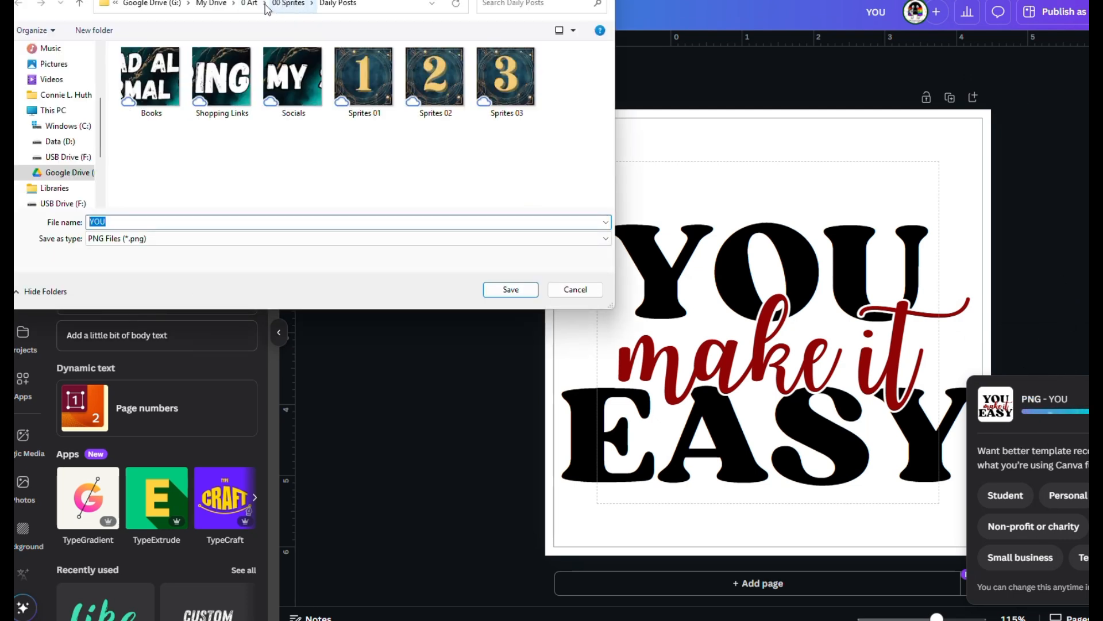
{"action": "scroll", "coordinate": [70, 133], "scroll_direction": "up", "scroll_amount": 3}
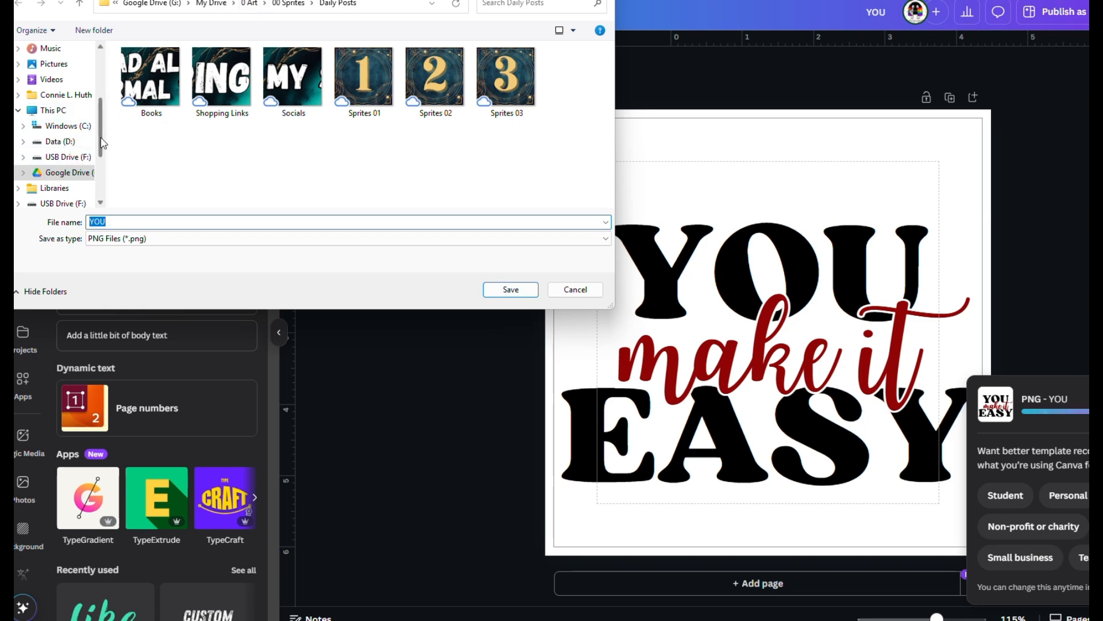
{"action": "left_click", "coordinate": [59, 144]}
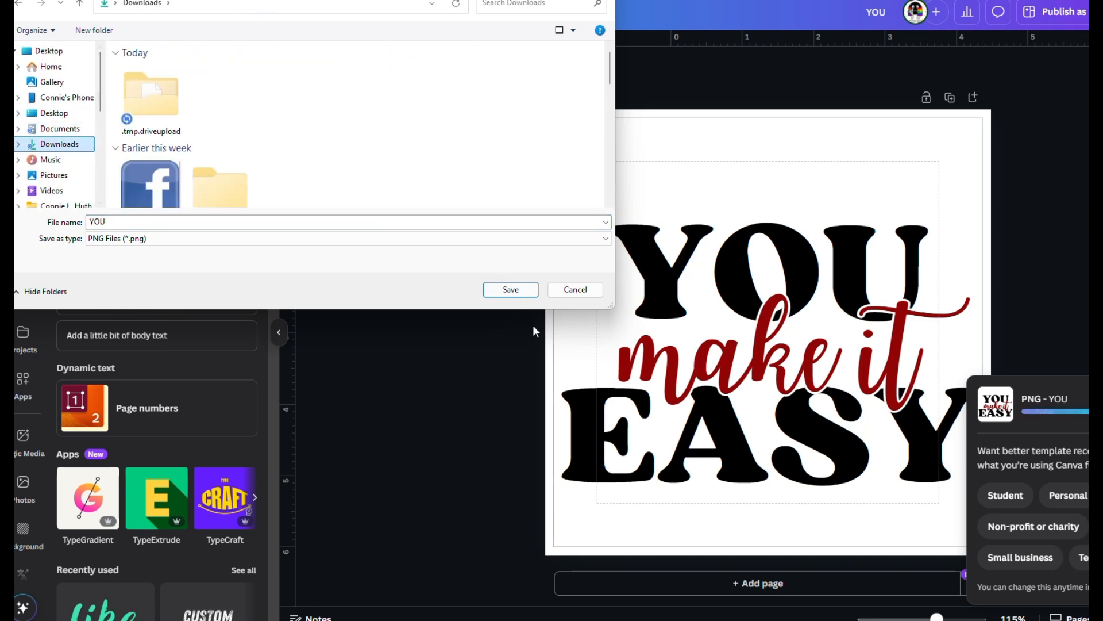
{"action": "left_click", "coordinate": [511, 289]}
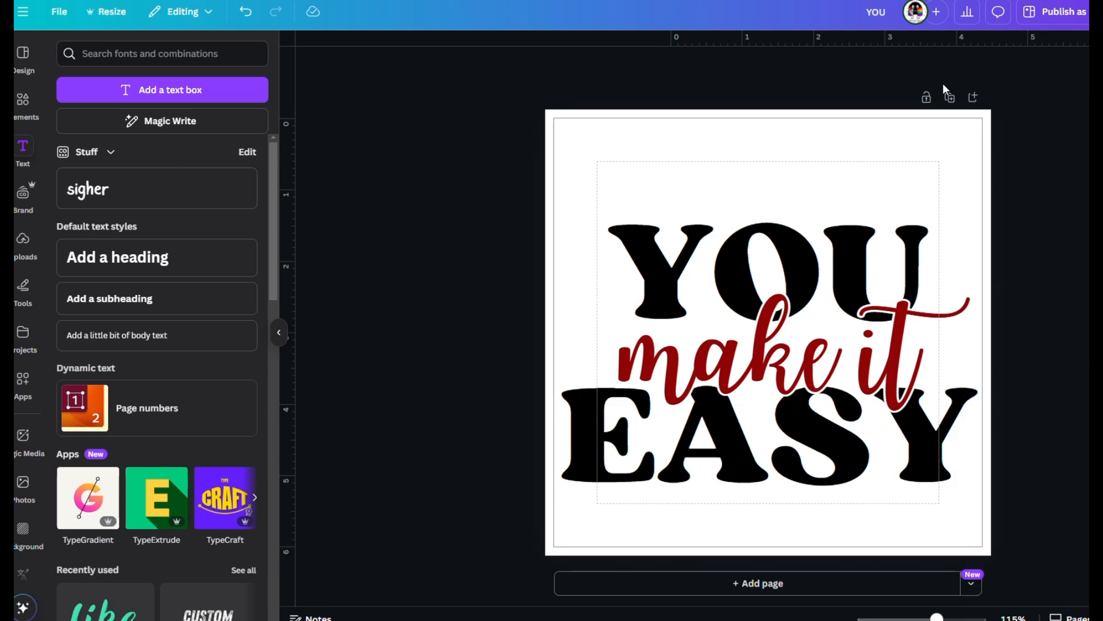
Add a second page and give it a solid black background.
{"action": "left_click", "coordinate": [893, 583]}
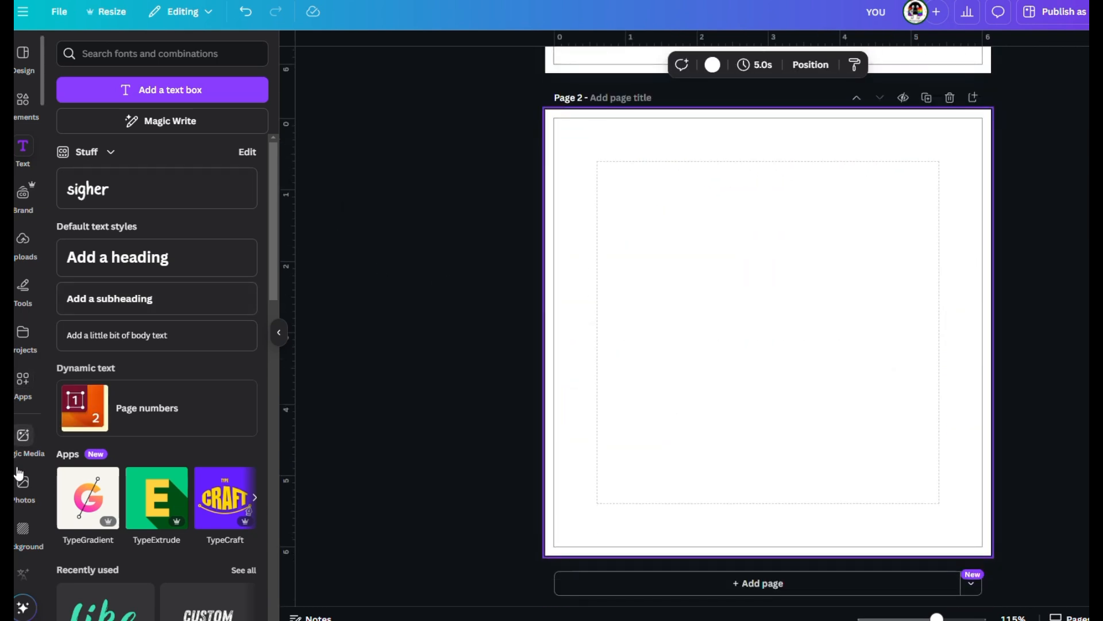
{"action": "left_click", "coordinate": [25, 533]}
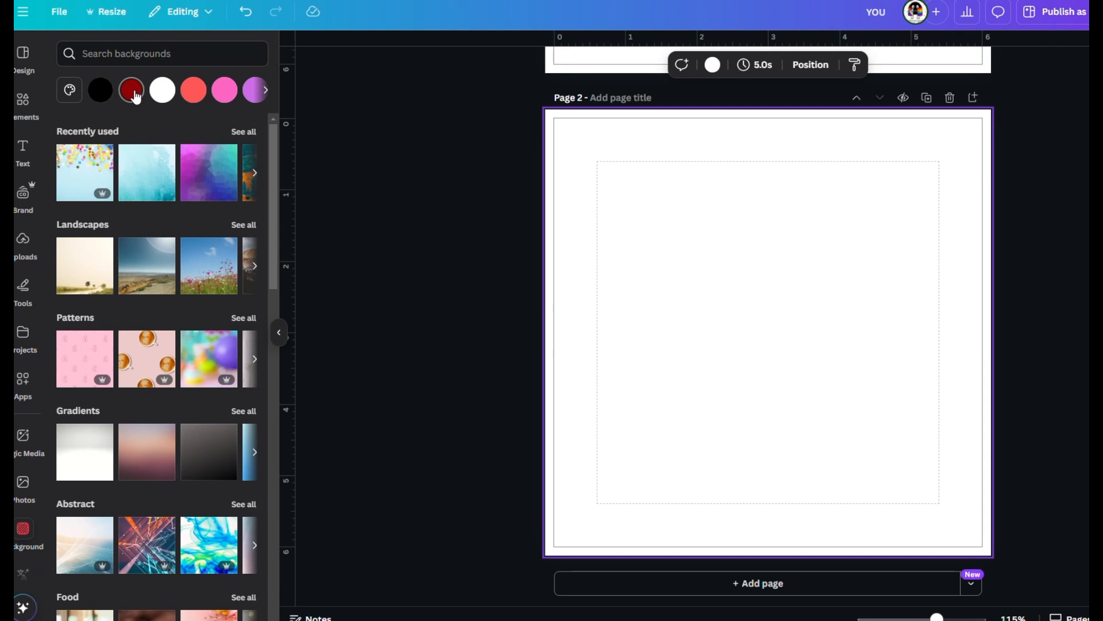
{"action": "left_click", "coordinate": [132, 91]}
{"action": "left_click", "coordinate": [100, 91]}
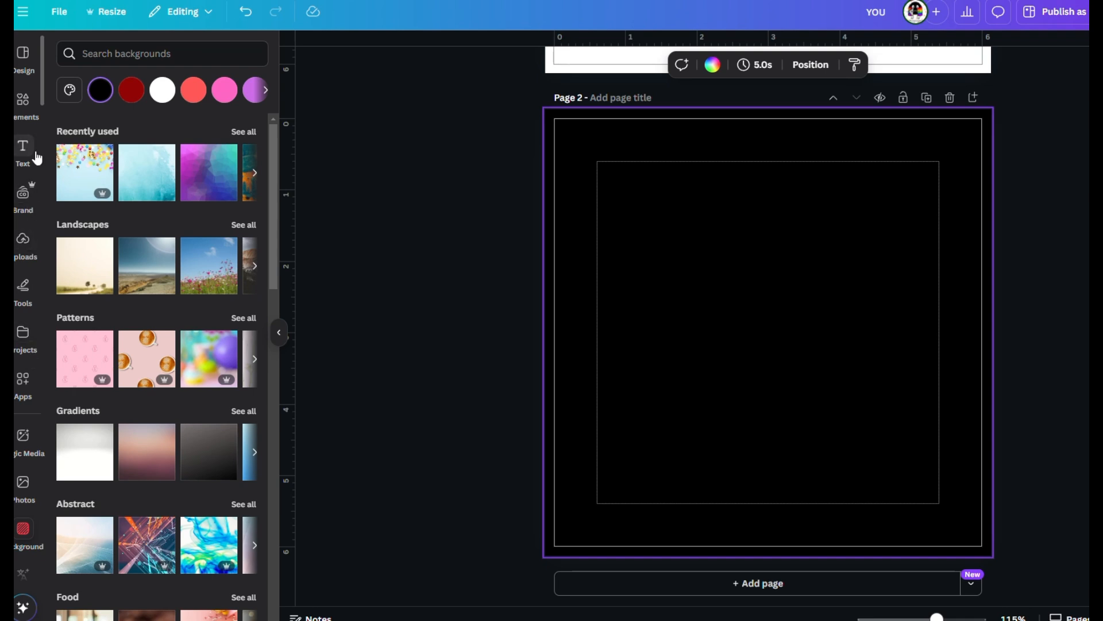
Upload the YOU image from the Downloads folder and place it on page 2.
{"action": "left_click", "coordinate": [22, 243]}
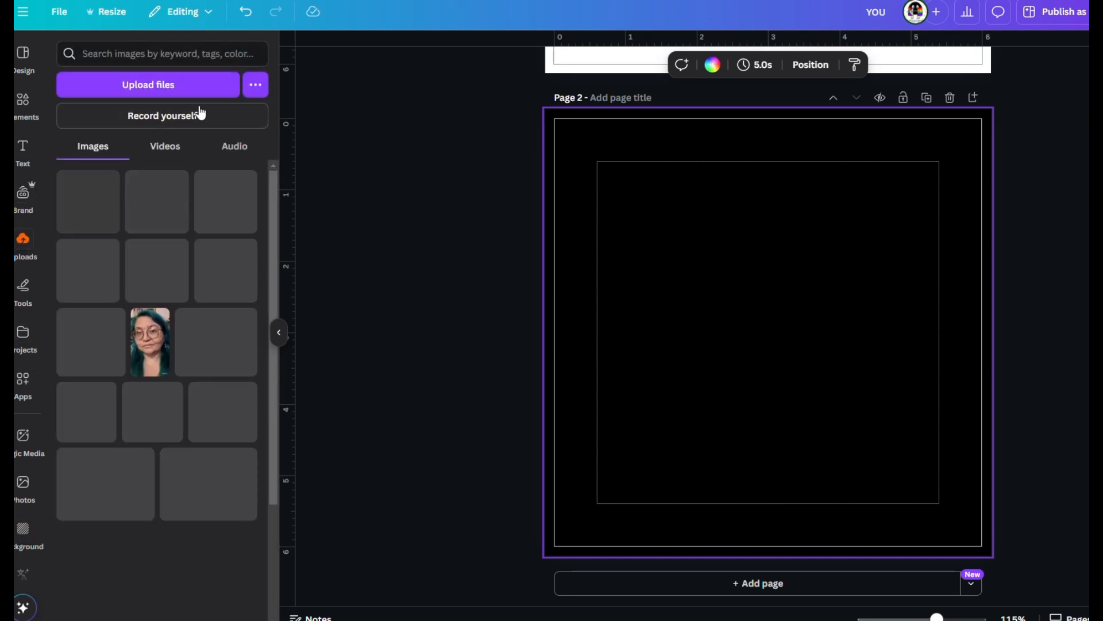
{"action": "left_click", "coordinate": [205, 89]}
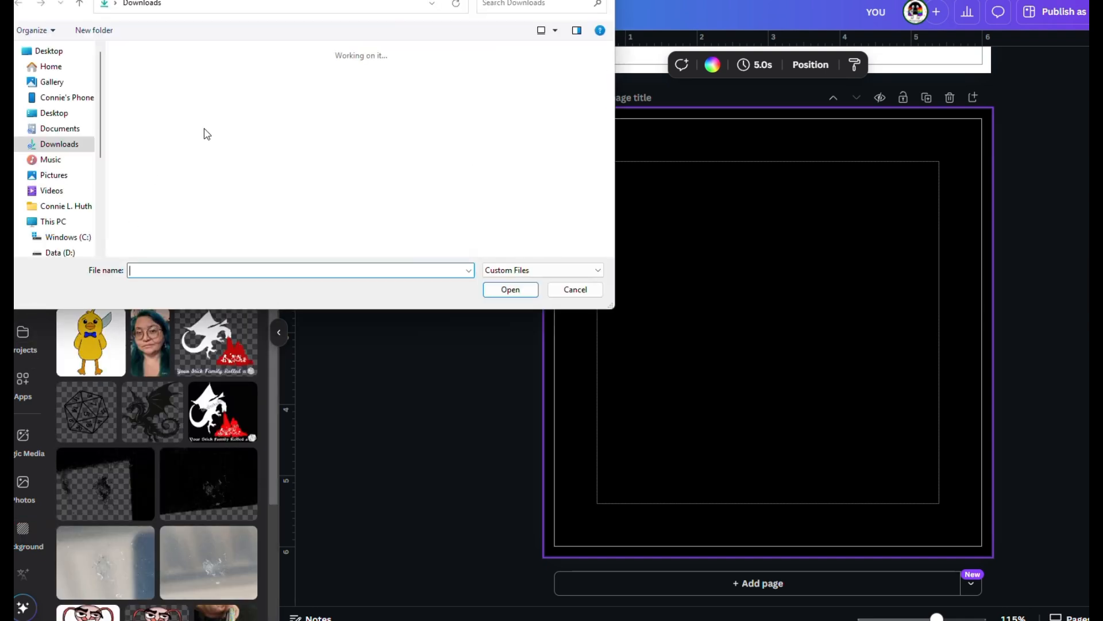
{"action": "left_click", "coordinate": [165, 104]}
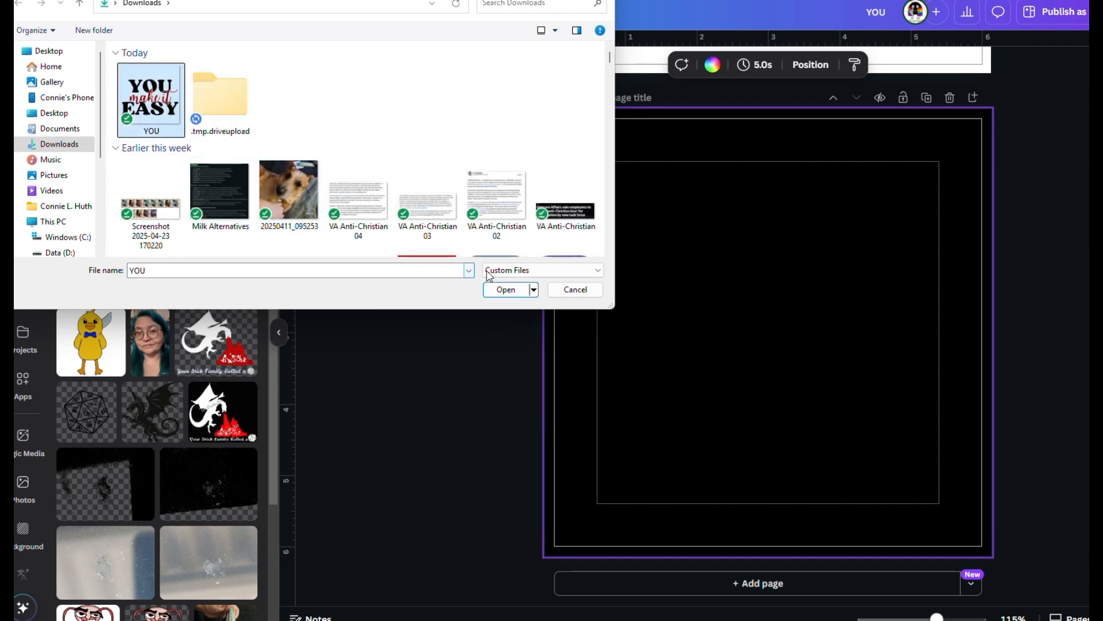
{"action": "left_click", "coordinate": [520, 289]}
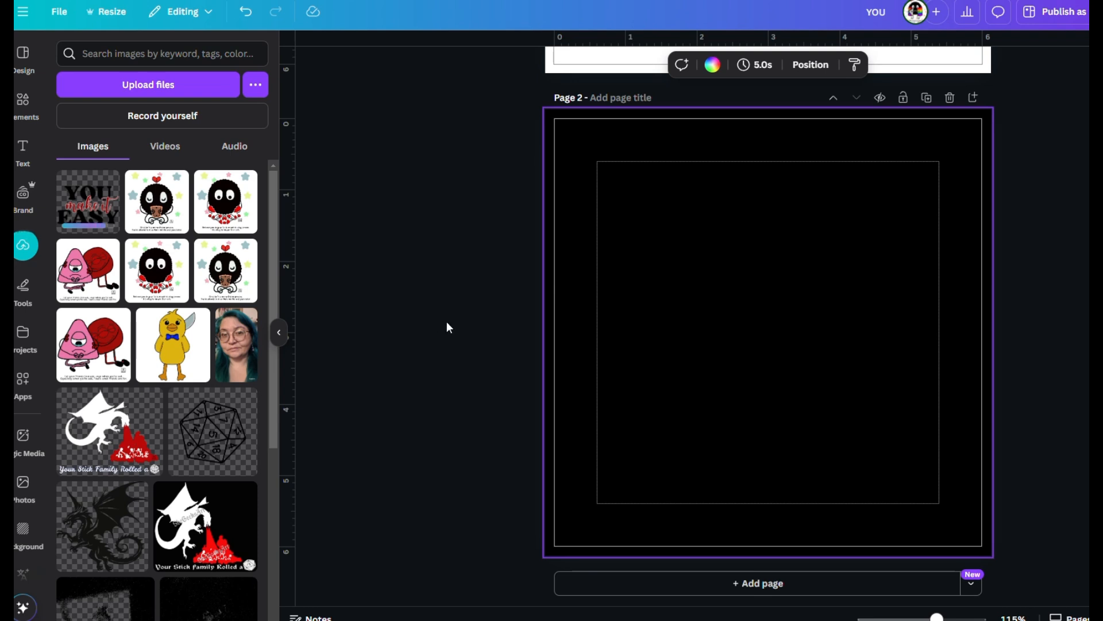
{"action": "left_click", "coordinate": [97, 213]}
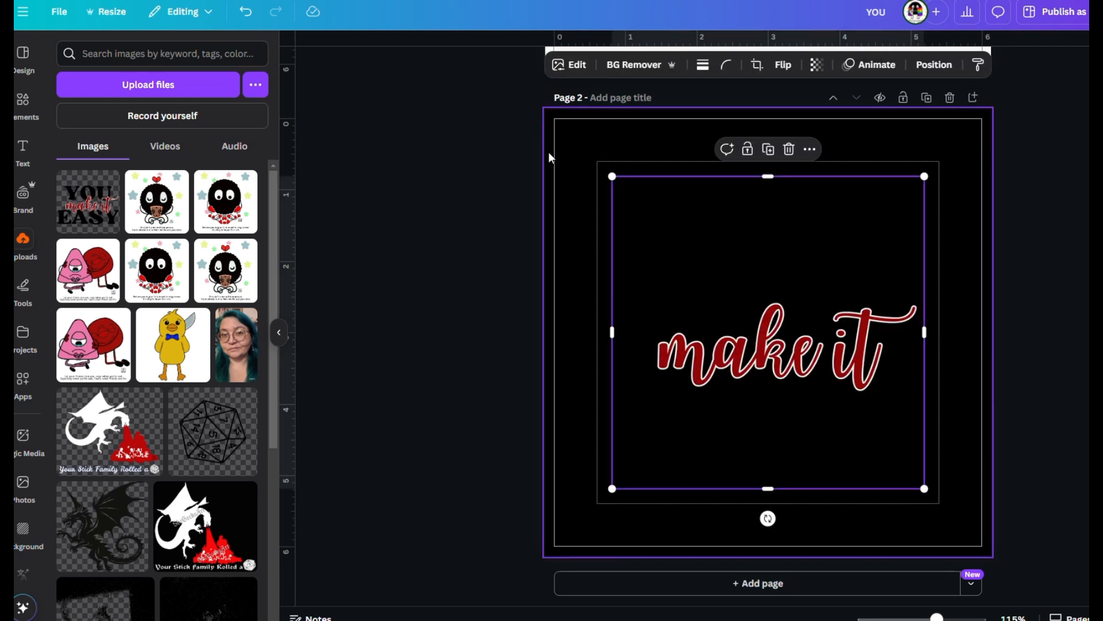
Change the background of page 2 to solid pink.
{"action": "left_click", "coordinate": [26, 529]}
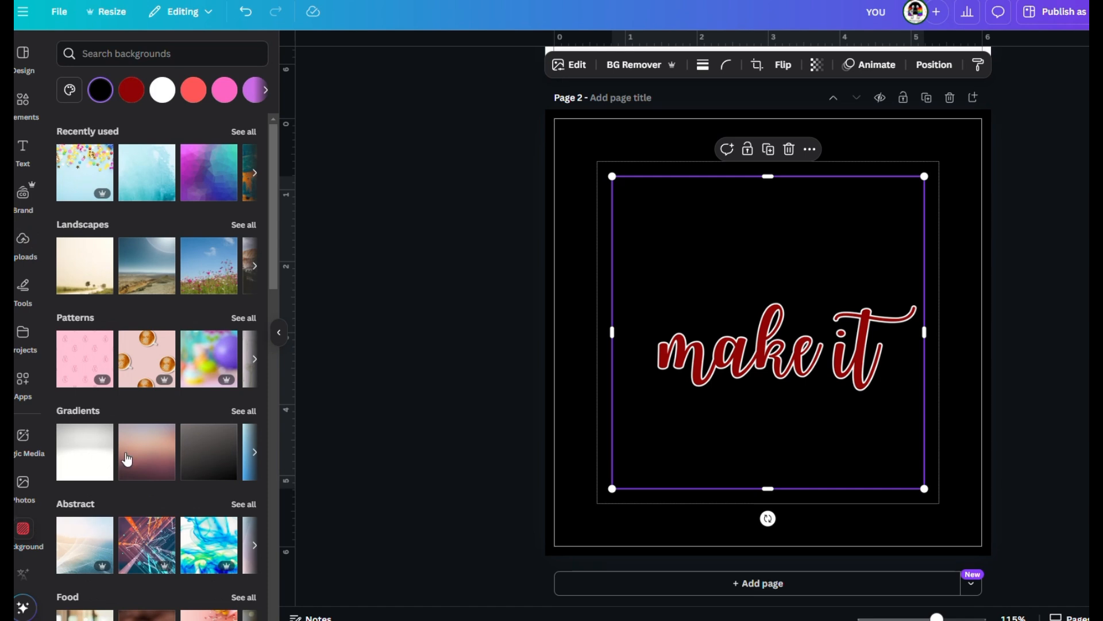
{"action": "left_click", "coordinate": [226, 90]}
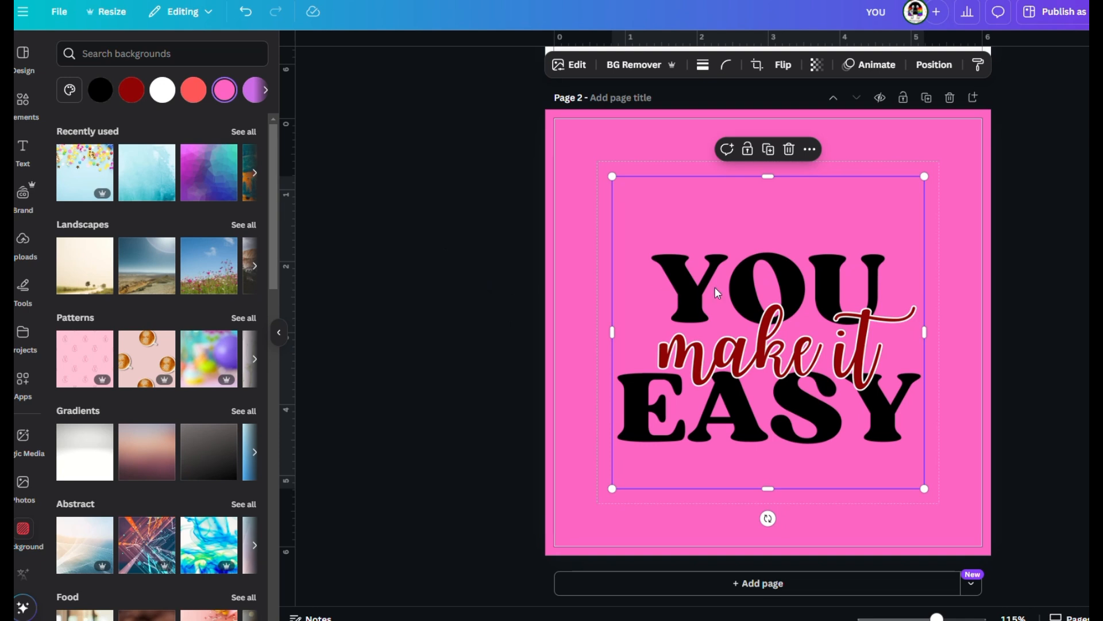
Reposition and enlarge the YOU image to nearly fill page 2, and apply BG Remover to it.
{"action": "left_click_drag", "start_coordinate": [715, 287], "coordinate": [664, 238]}
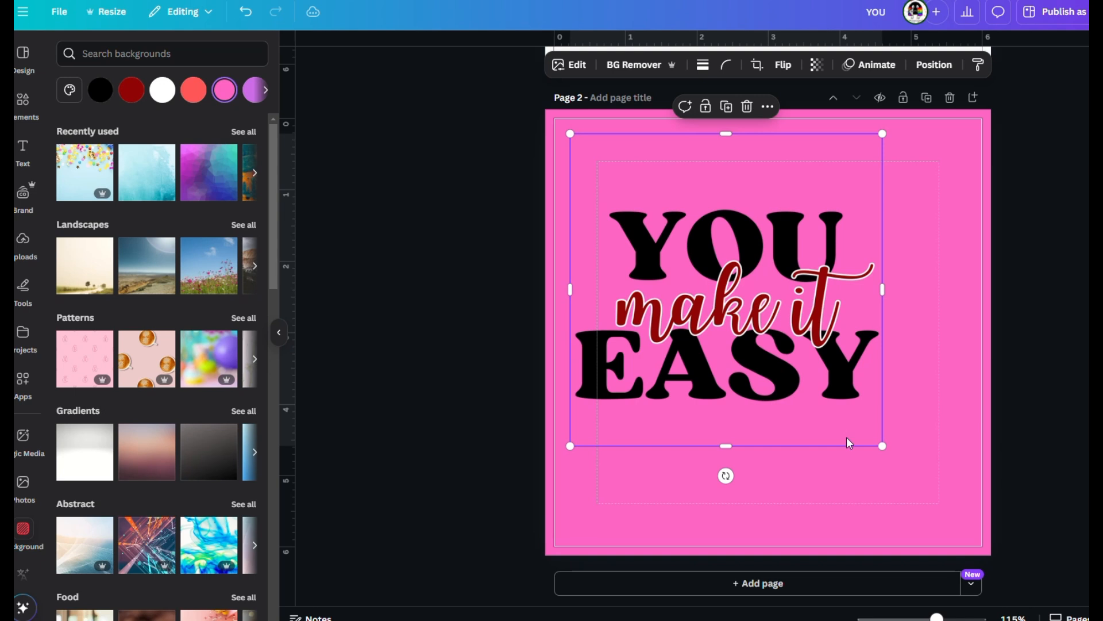
{"action": "left_click_drag", "start_coordinate": [883, 447], "coordinate": [960, 525]}
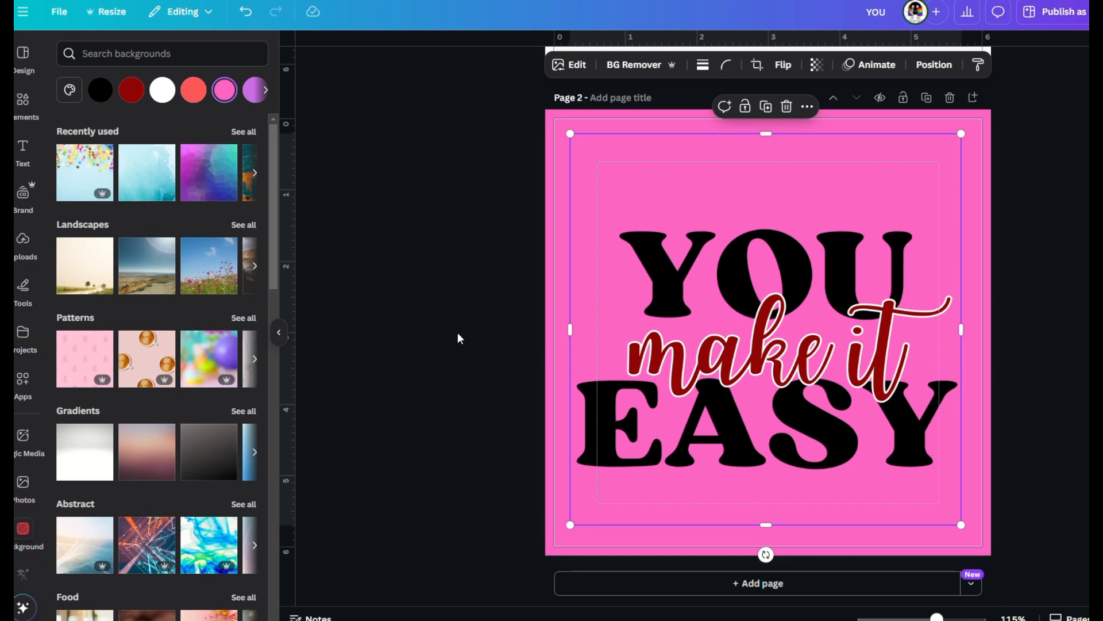
{"action": "key", "text": "ctrl+z"}
{"action": "left_click", "coordinate": [637, 70]}
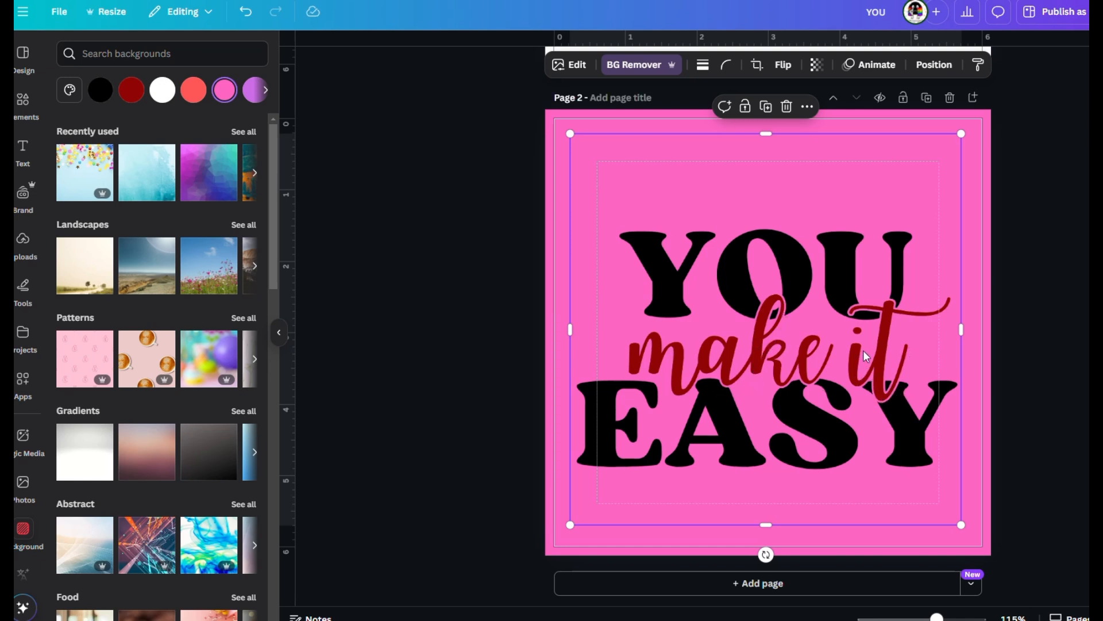
Change the background of page 2 to solid white.
{"action": "left_click", "coordinate": [568, 123]}
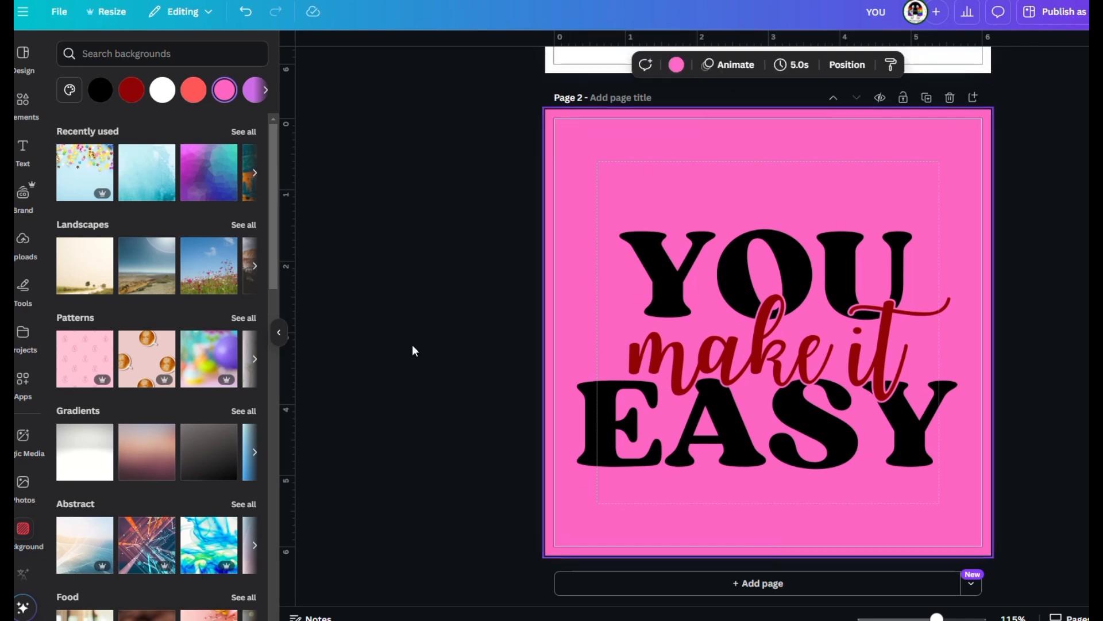
{"action": "left_click", "coordinate": [162, 89]}
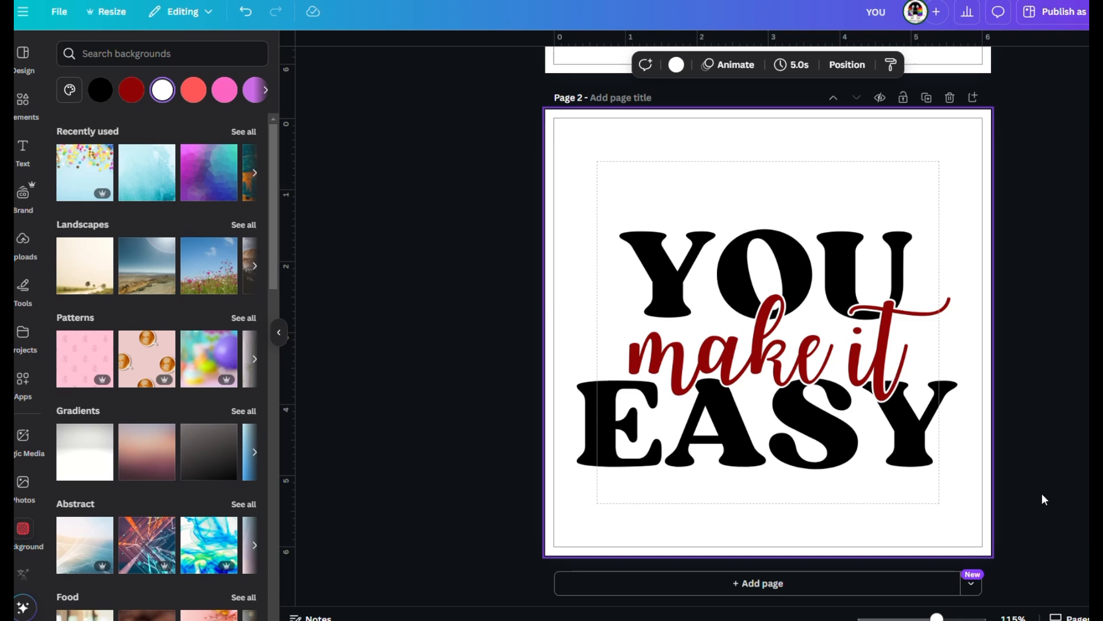
Recolour the "make it" text on page 1 to black.
{"action": "scroll", "coordinate": [1043, 493], "scroll_direction": "up", "scroll_amount": 5}
{"action": "left_click", "coordinate": [876, 372]}
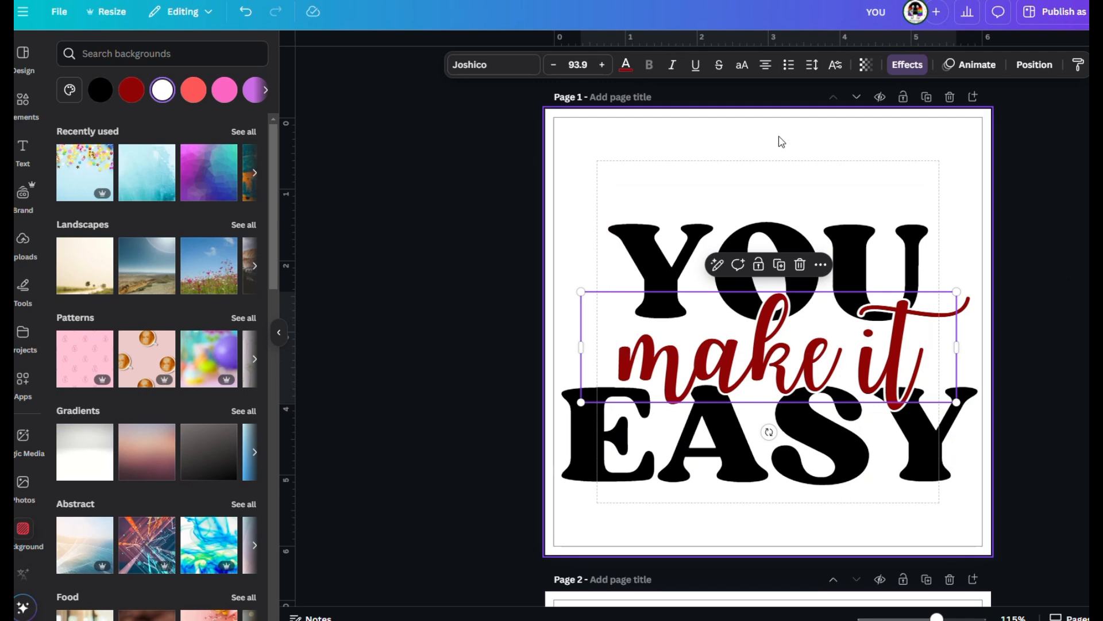
{"action": "left_click", "coordinate": [626, 65]}
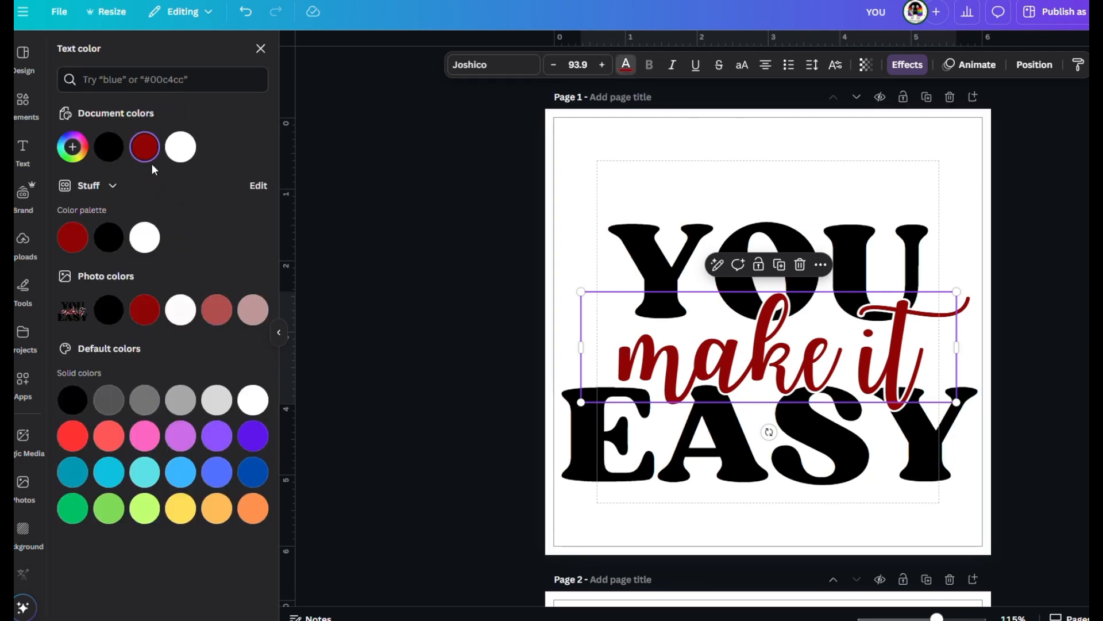
{"action": "left_click", "coordinate": [108, 147]}
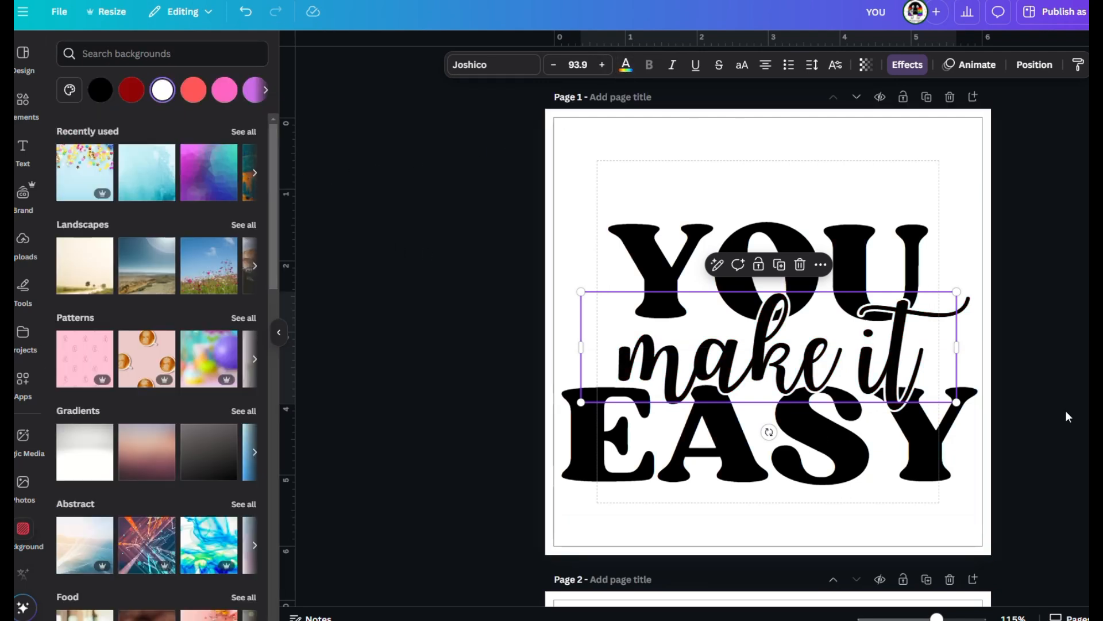
{"action": "left_click", "coordinate": [1051, 418]}
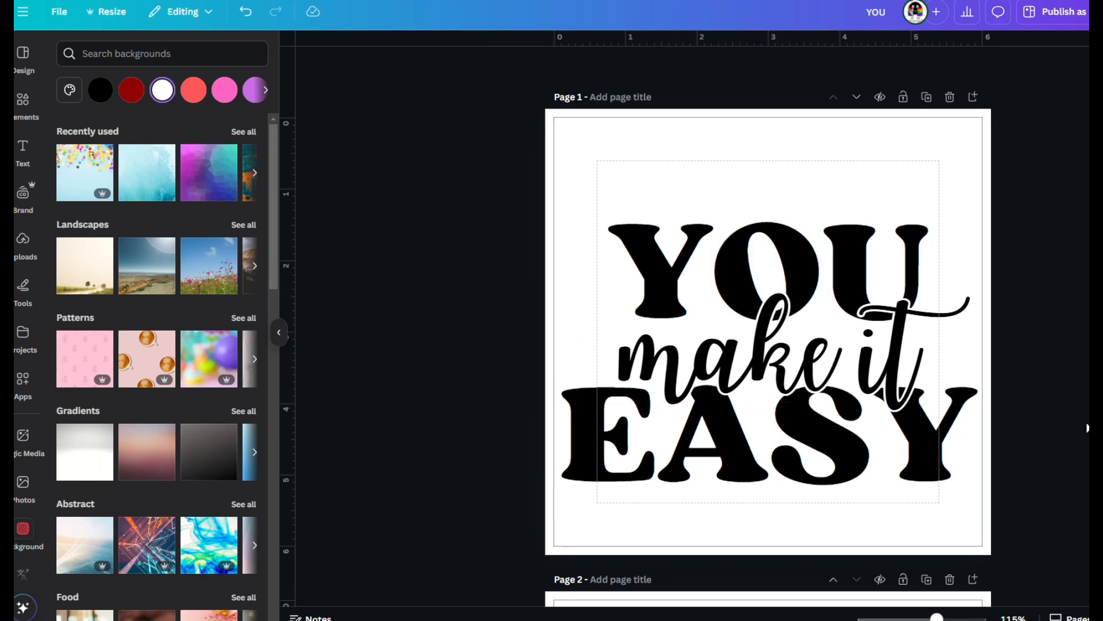
{"action": "scroll", "coordinate": [1043, 455], "scroll_direction": "down", "scroll_amount": 5}
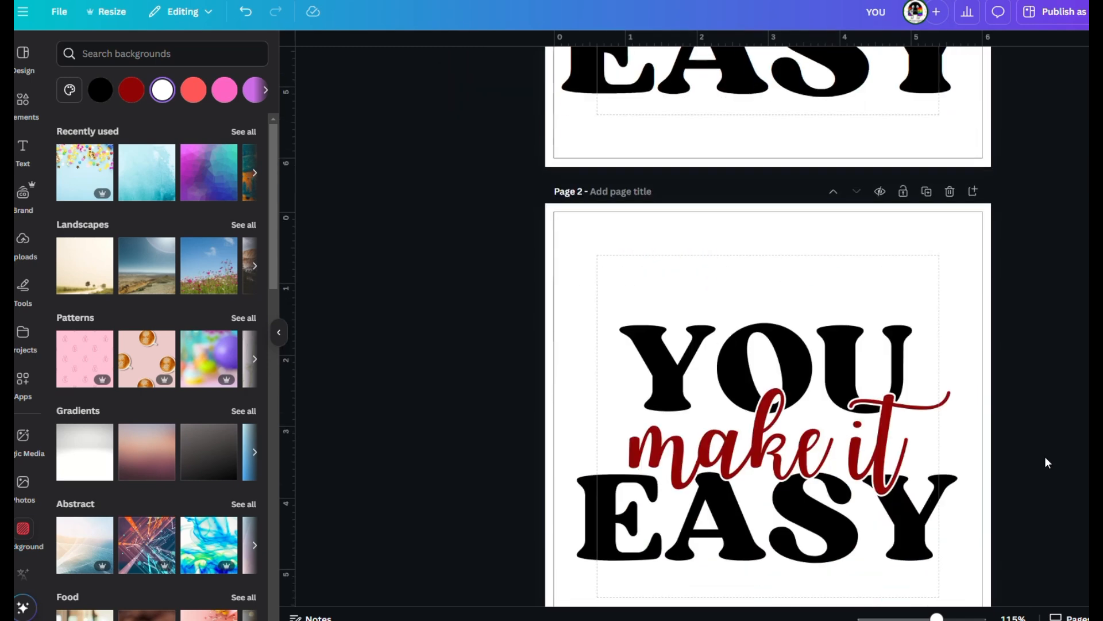
{"action": "scroll", "coordinate": [1045, 458], "scroll_direction": "down", "scroll_amount": 2}
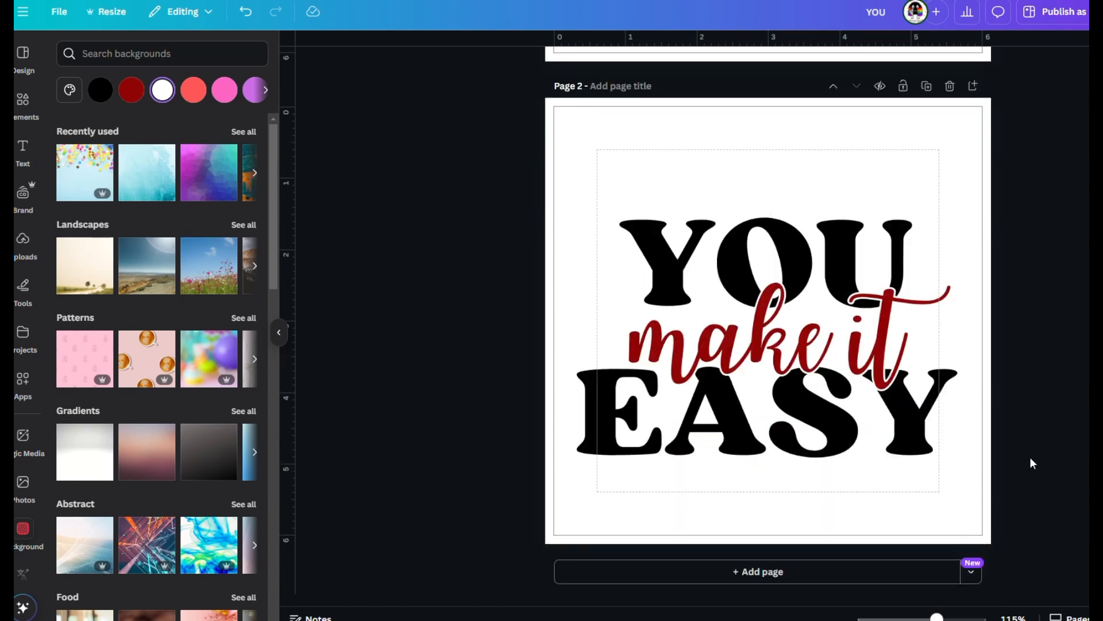
{"action": "scroll", "coordinate": [1031, 456], "scroll_direction": "up", "scroll_amount": 8}
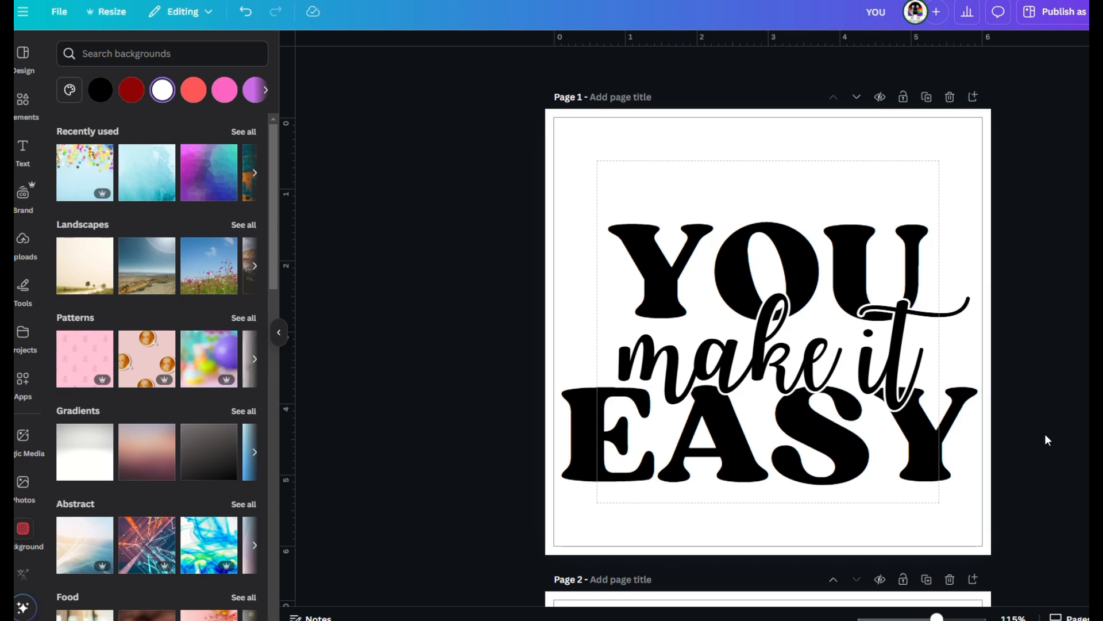
{"action": "scroll", "coordinate": [1045, 439], "scroll_direction": "down", "scroll_amount": 6}
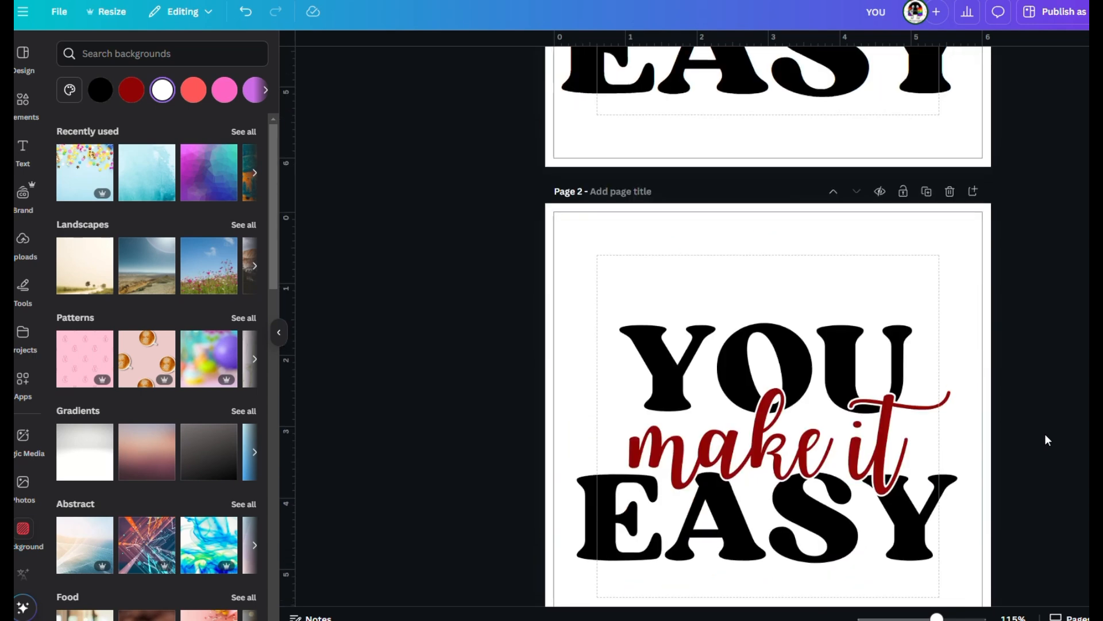
{"action": "scroll", "coordinate": [1044, 428], "scroll_direction": "down", "scroll_amount": 1}
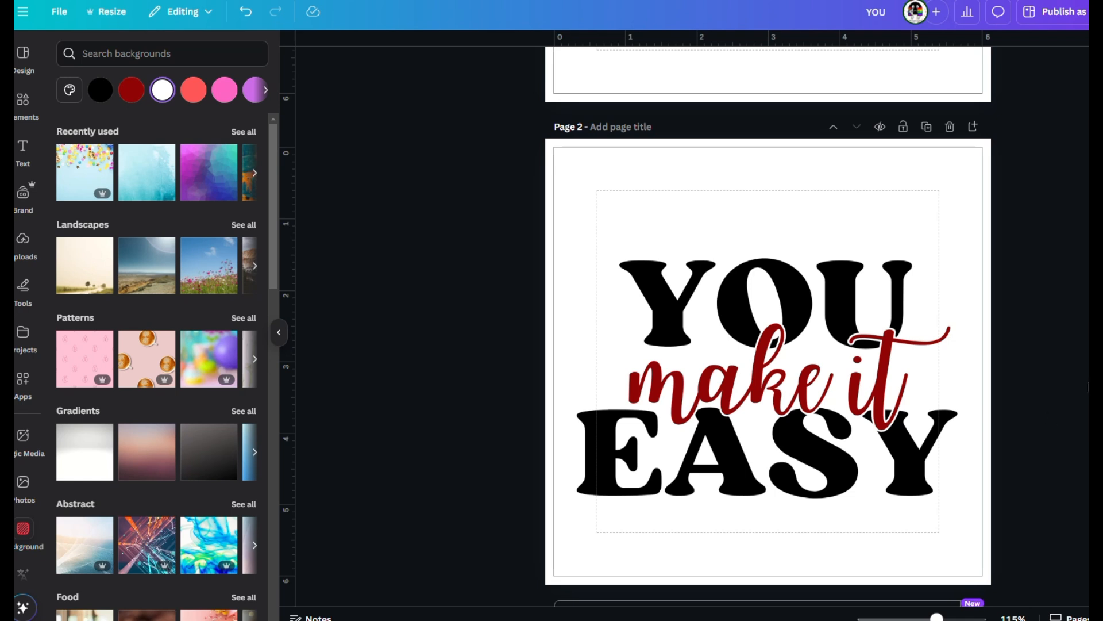
{"action": "mouse_move", "coordinate": [580, 2]}
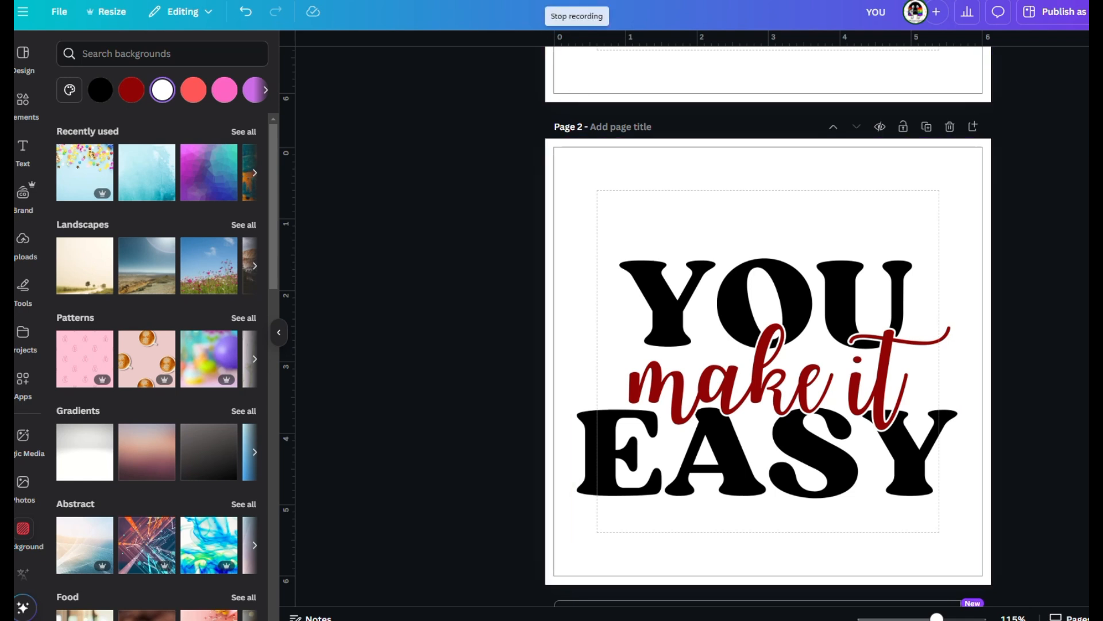